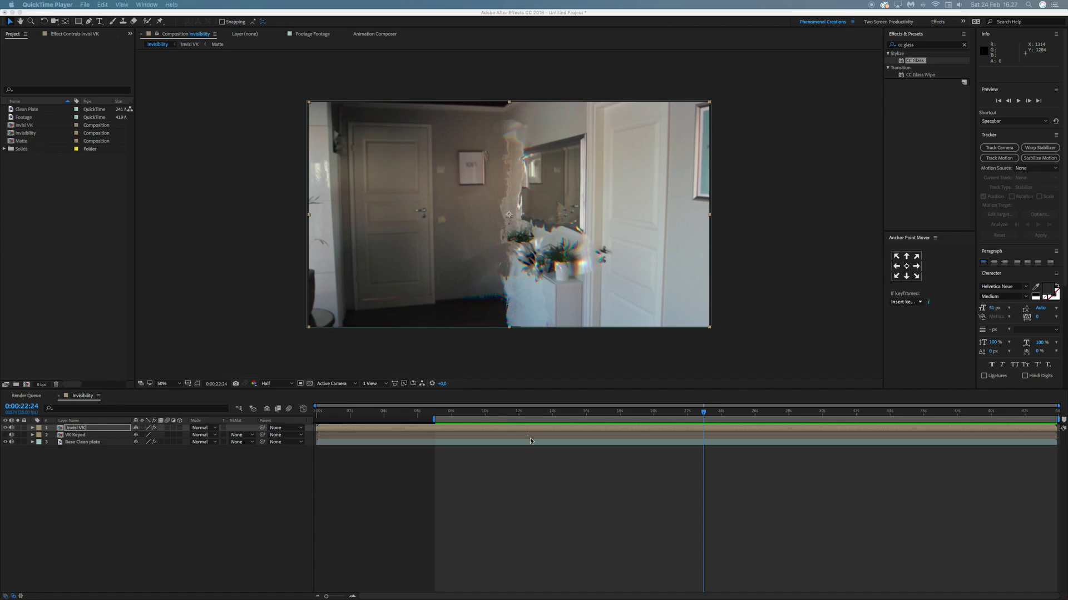
click(511, 411)
click(497, 411)
key(space)
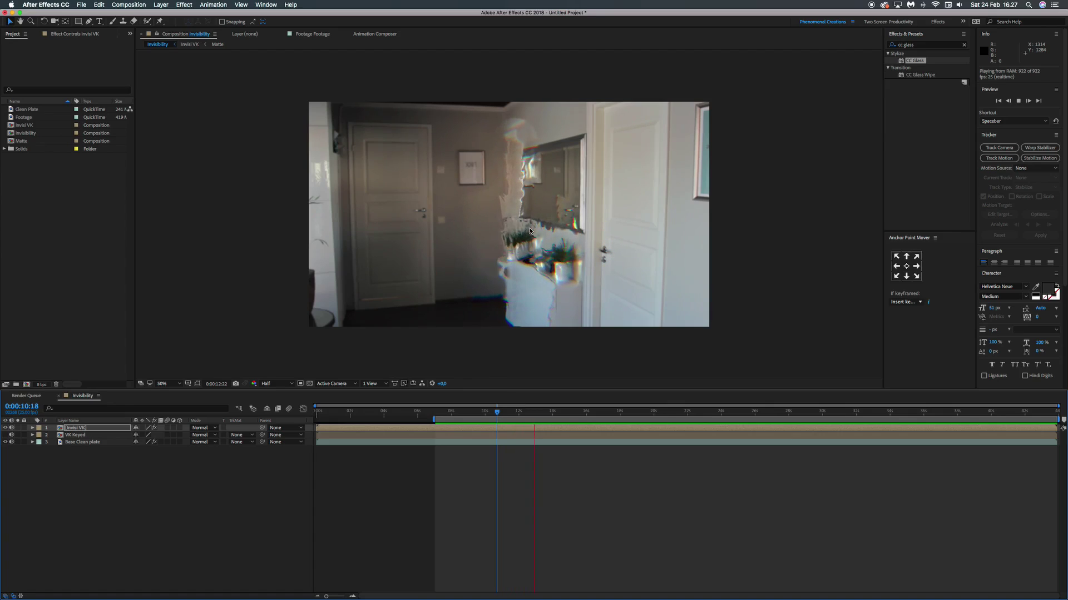
key(space)
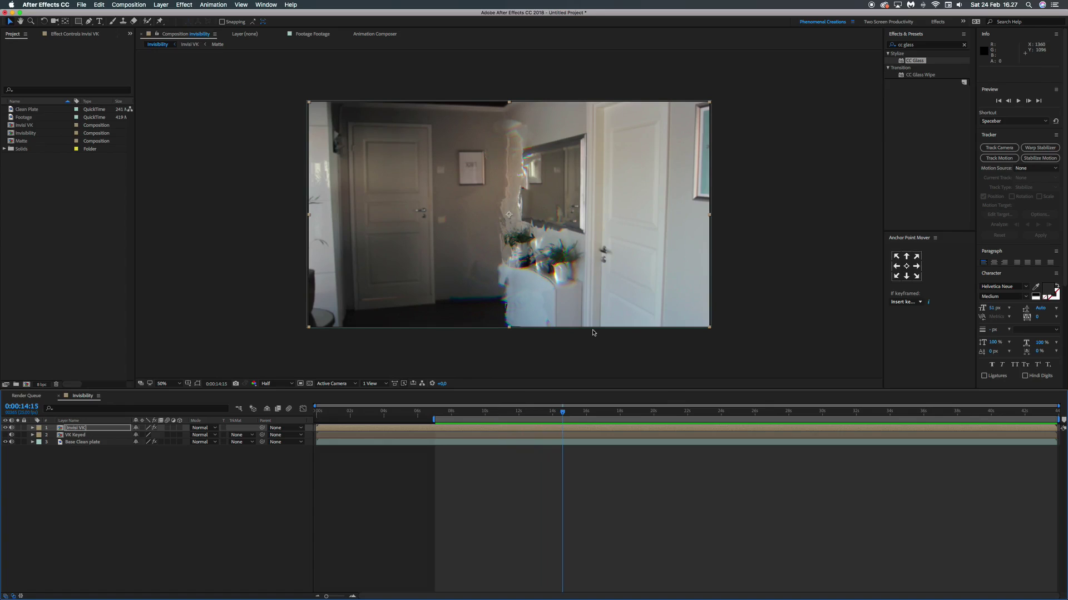
key(space)
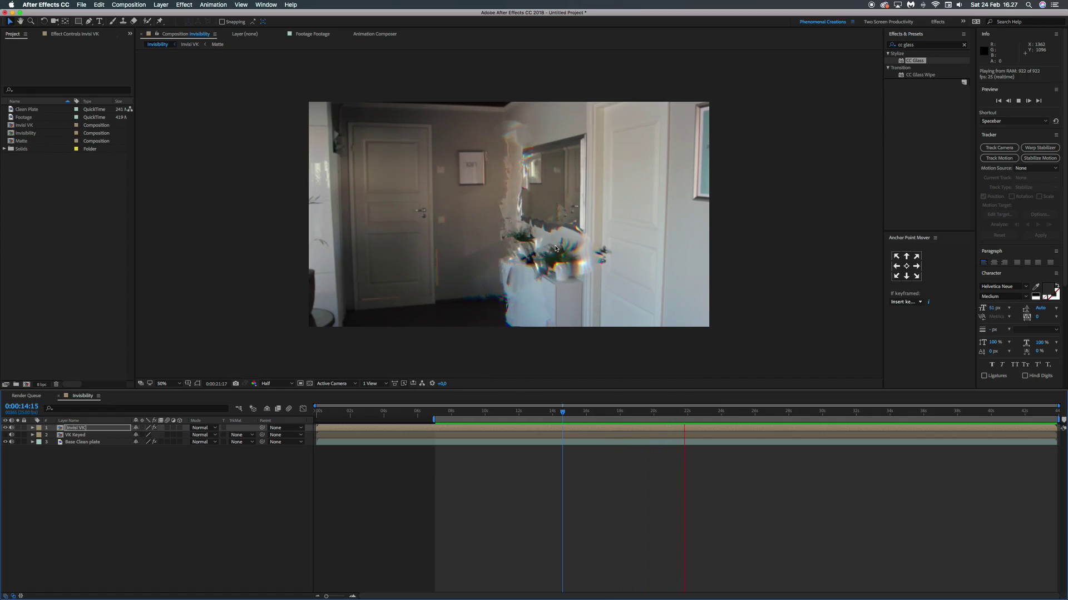
key(space)
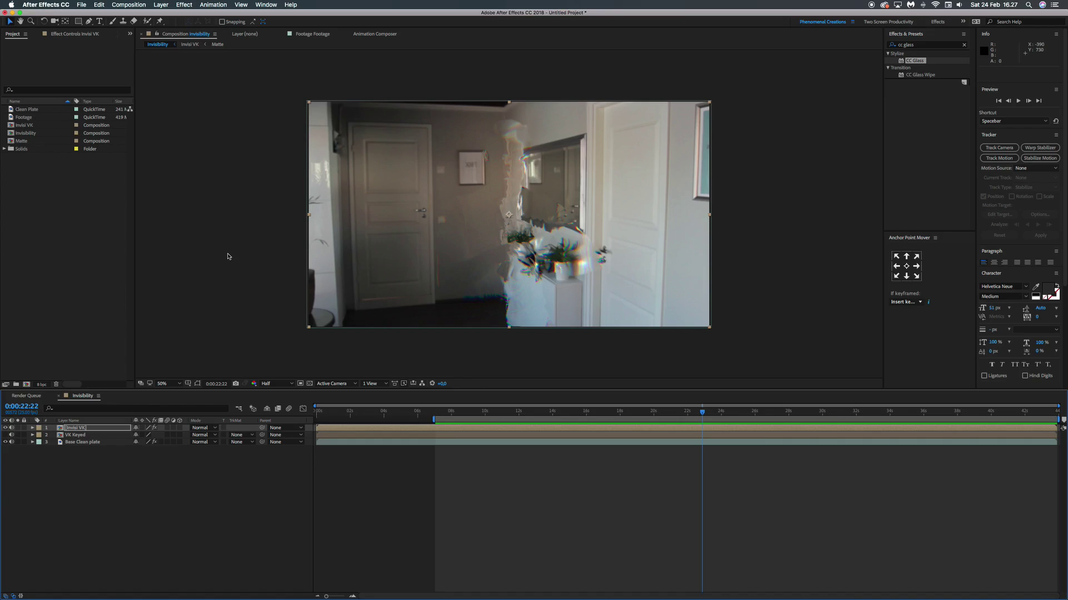
click(128, 456)
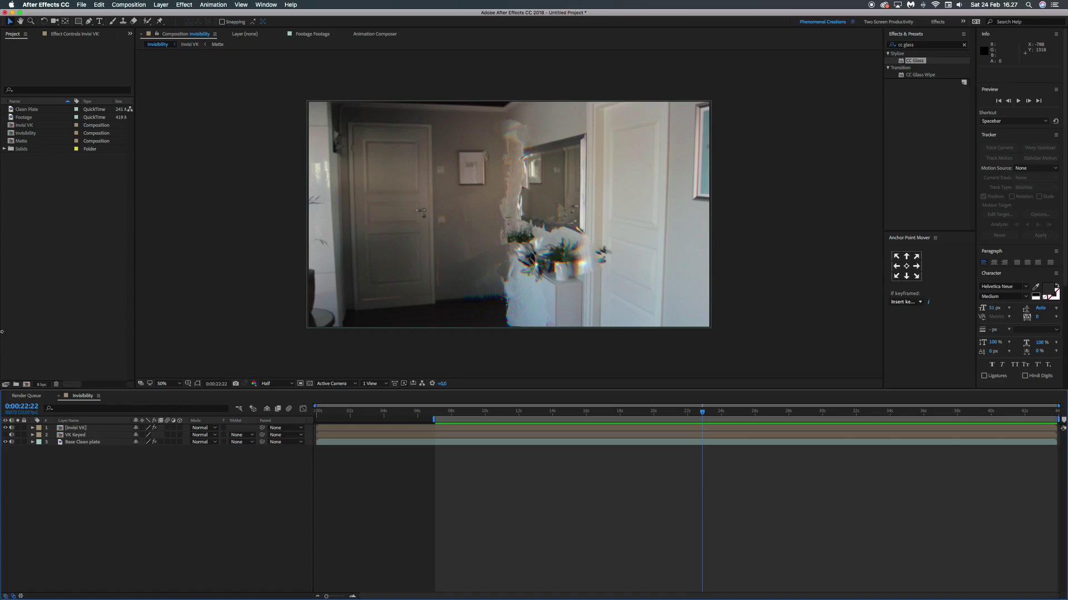
click(45, 242)
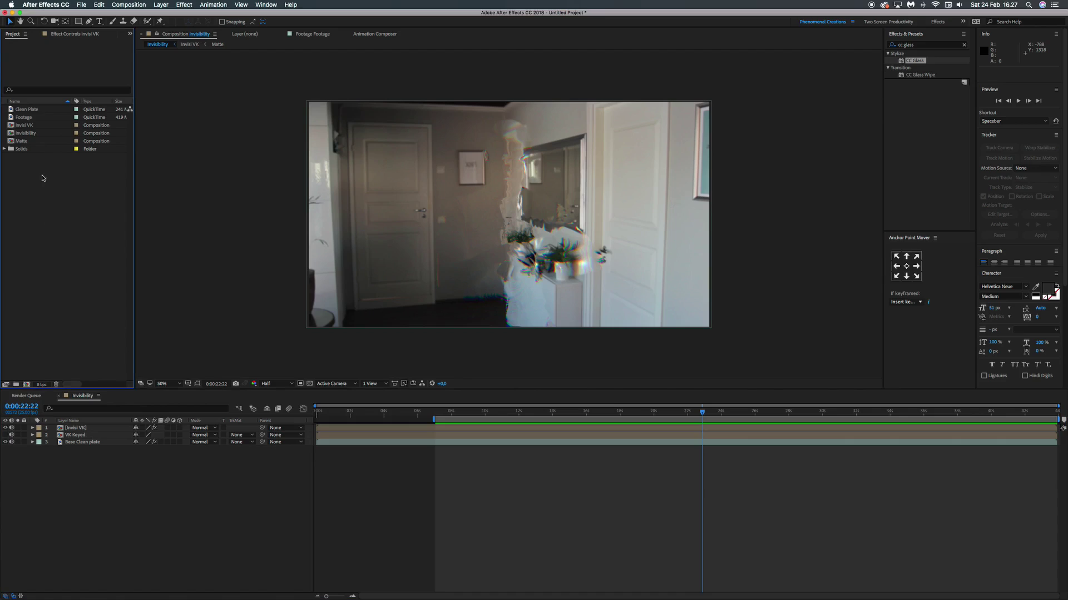
Preview the Clean Plate and Footage clips, then build a new composition from Clean Plate.
double_click(34, 109)
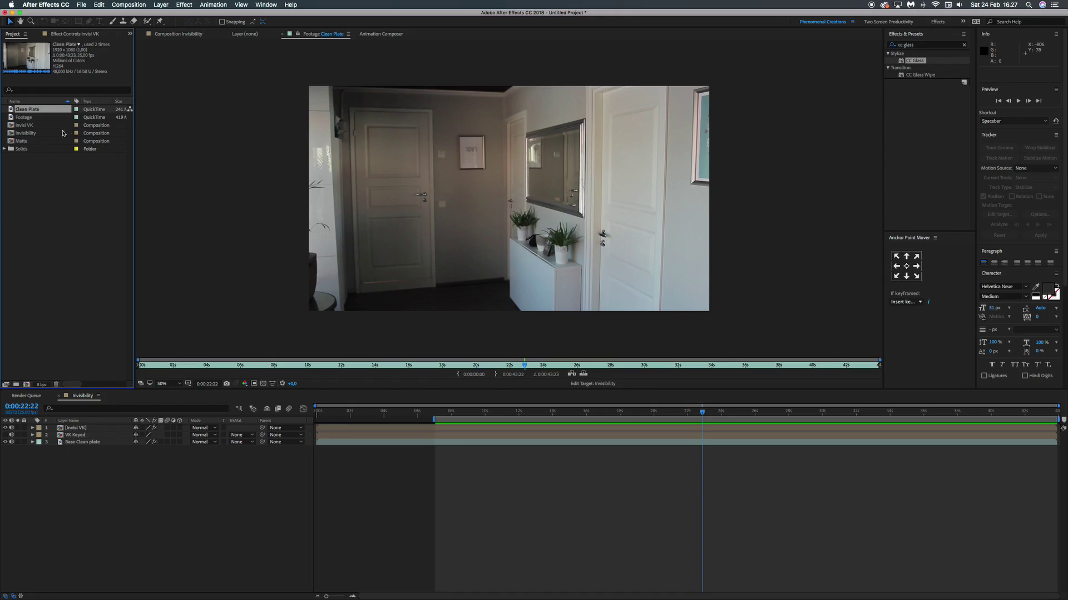
double_click(42, 117)
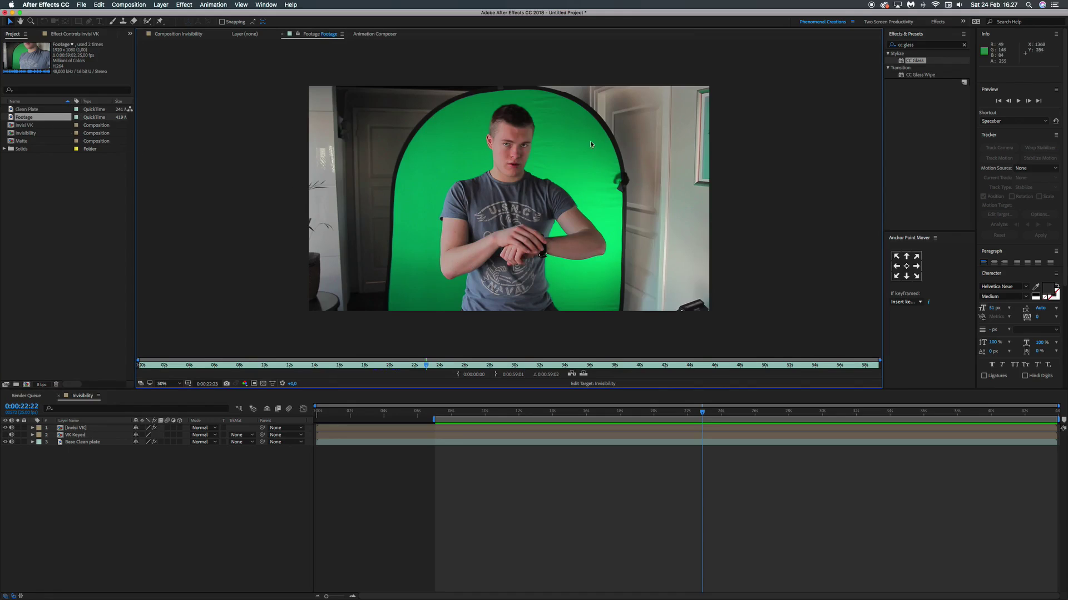
double_click(40, 110)
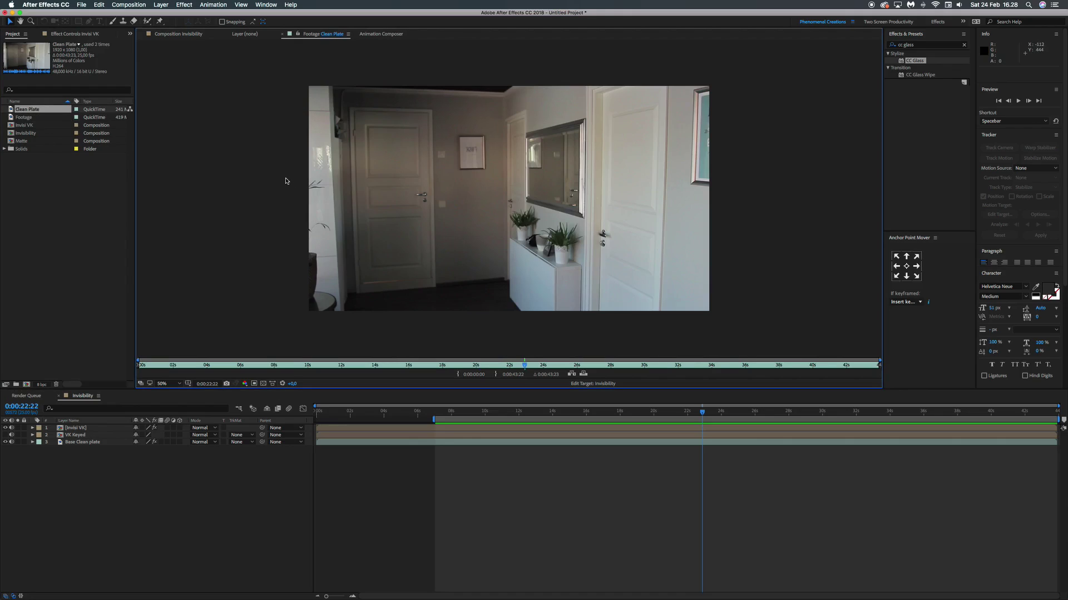
double_click(40, 117)
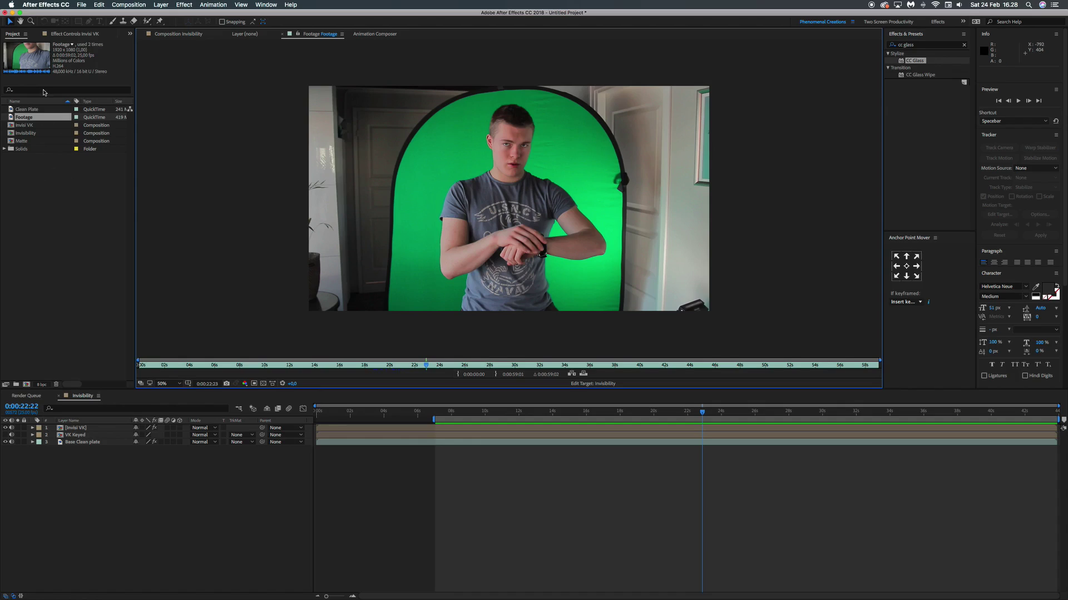
click(41, 109)
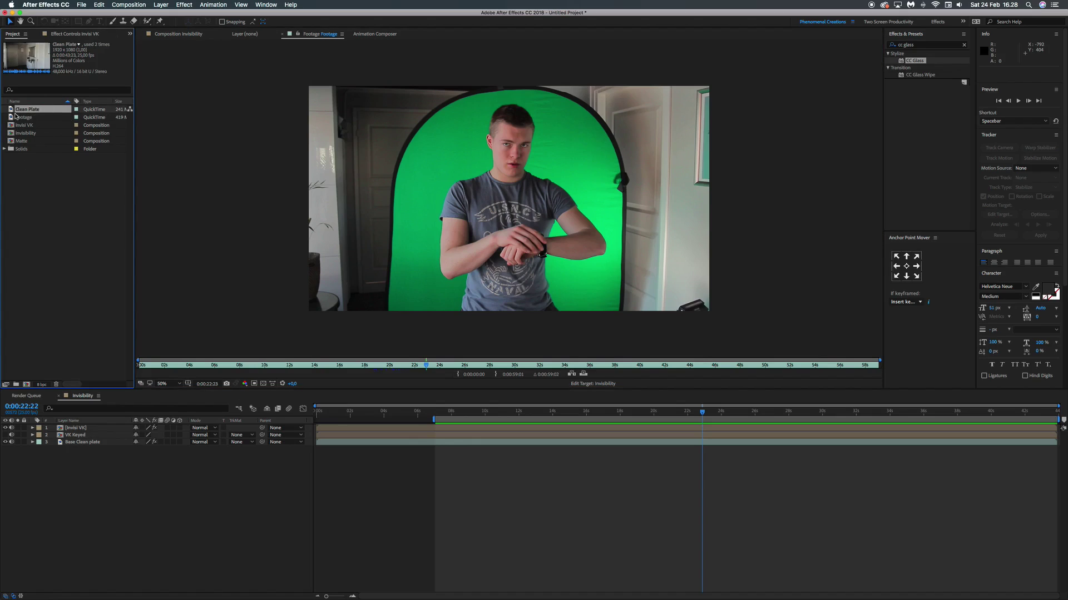
drag(27, 110, 28, 388)
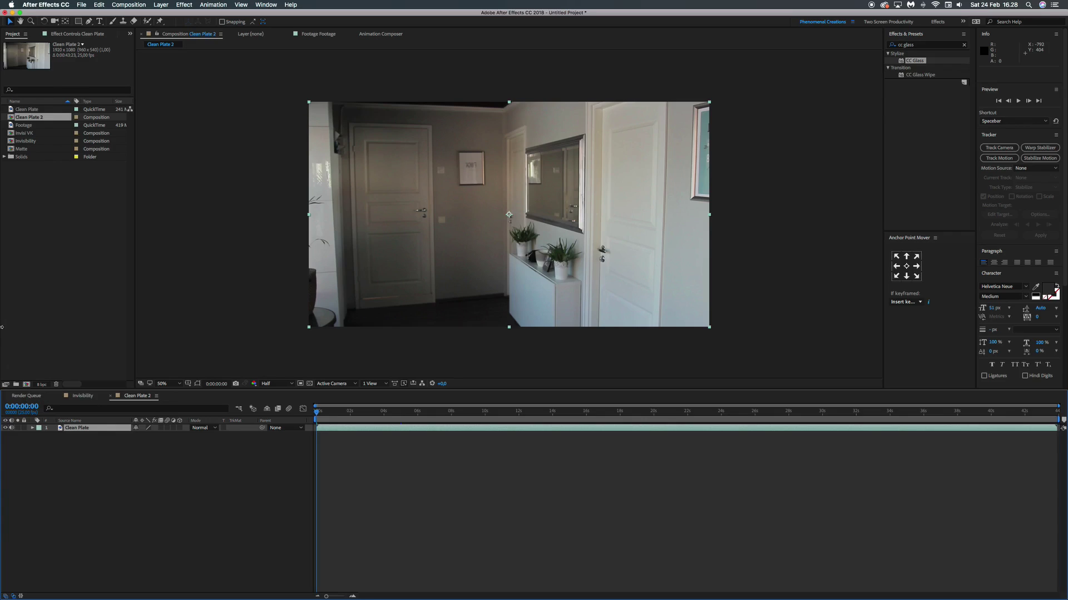
Replace the composition's name with 'Tutorial' in Composition Settings.
click(79, 442)
click(83, 430)
key(super+k)
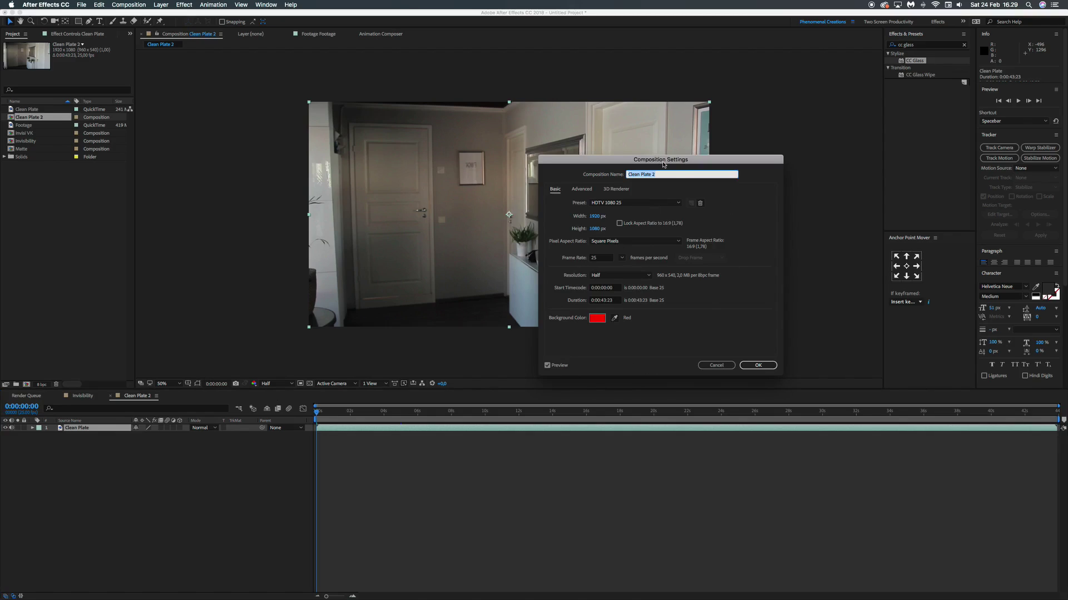
key(BackSpace)
text(Tutorial)
Confirm the Tutorial name and add the green-screen Footage clip above Clean Plate.
click(757, 365)
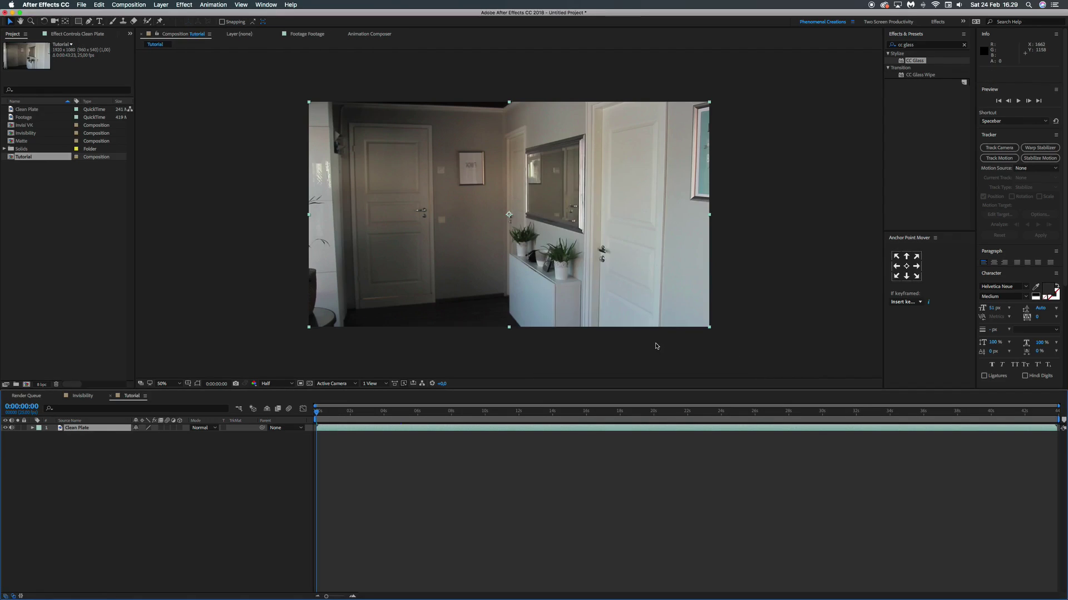
click(75, 439)
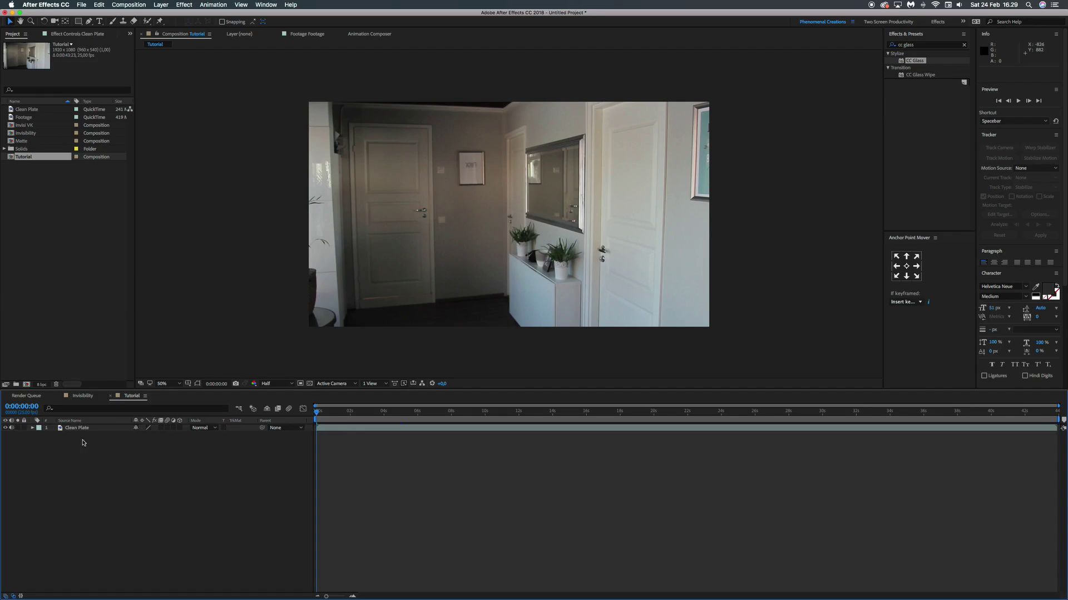
click(75, 428)
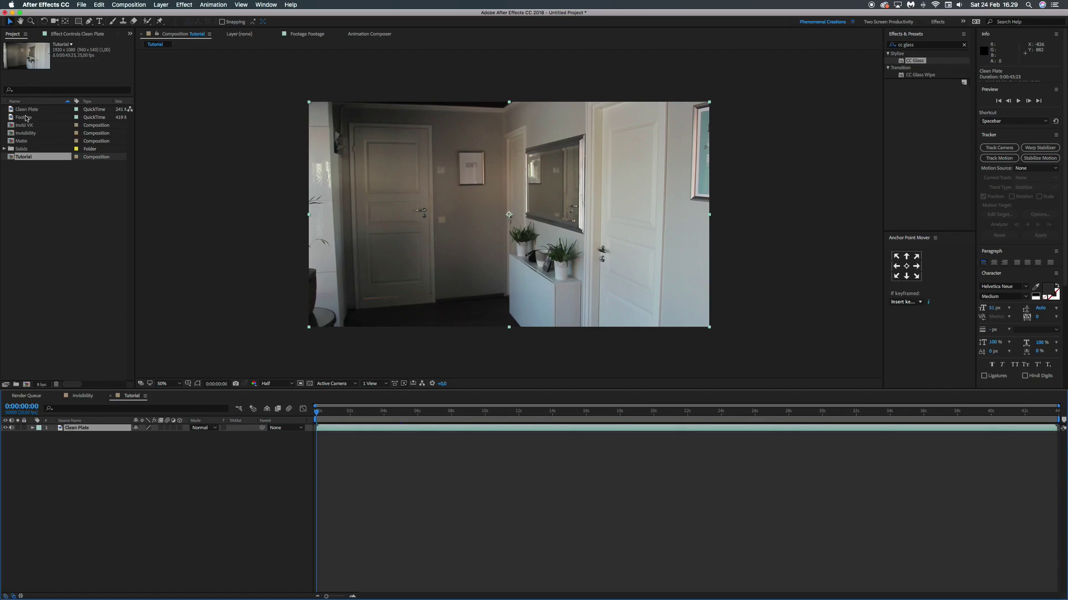
drag(25, 118, 88, 432)
Trim the Footage layer's start, preview the comp, and park the playhead near its start.
mouse_move(317, 428)
mouse_down()
mouse_move(443, 430)
mouse_move(318, 430)
mouse_up()
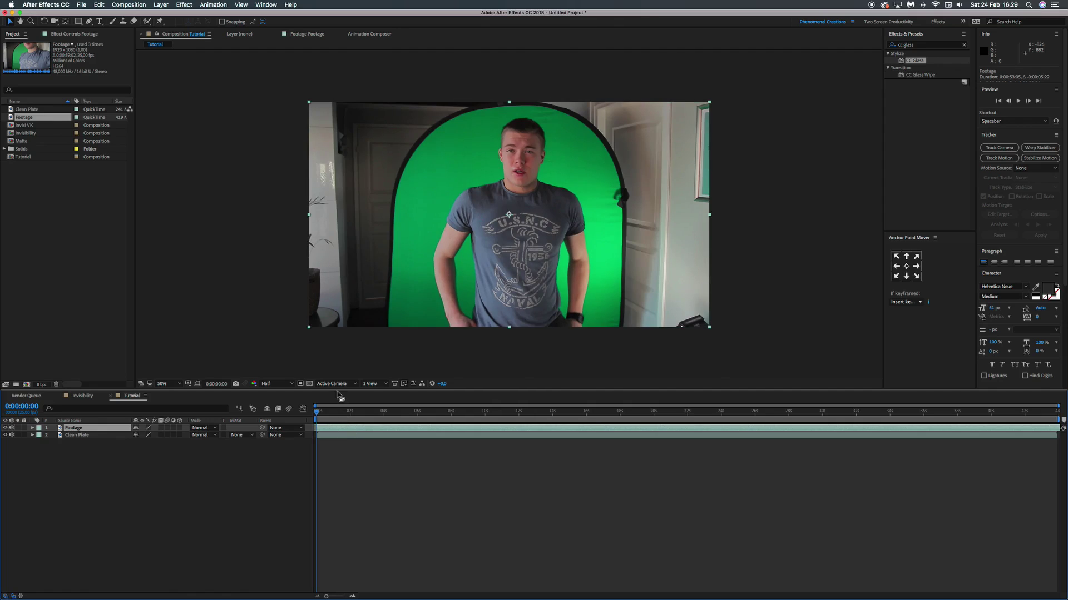
key(space)
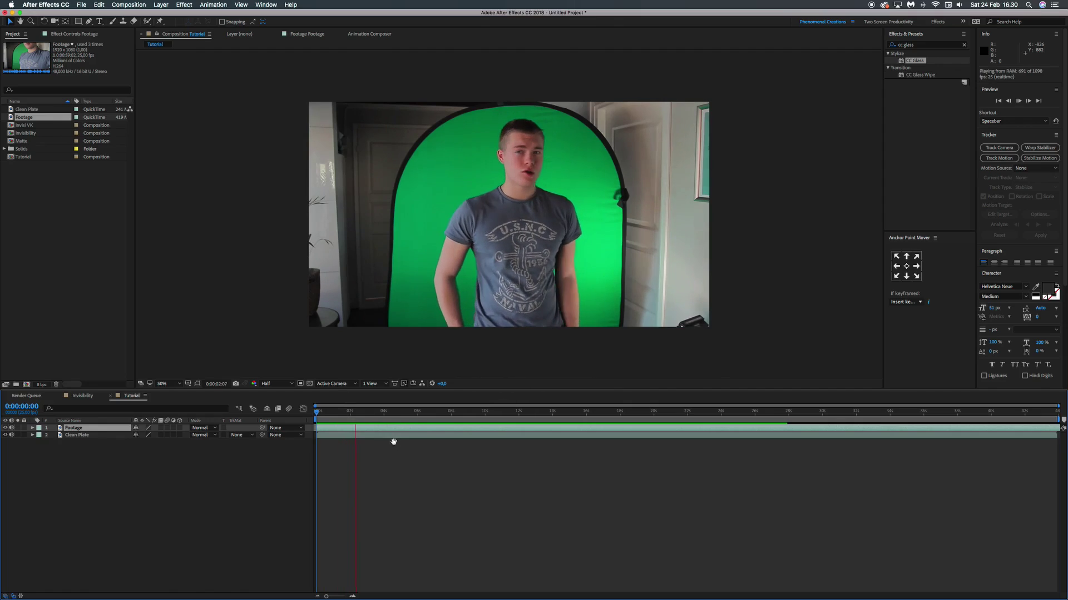
key(space)
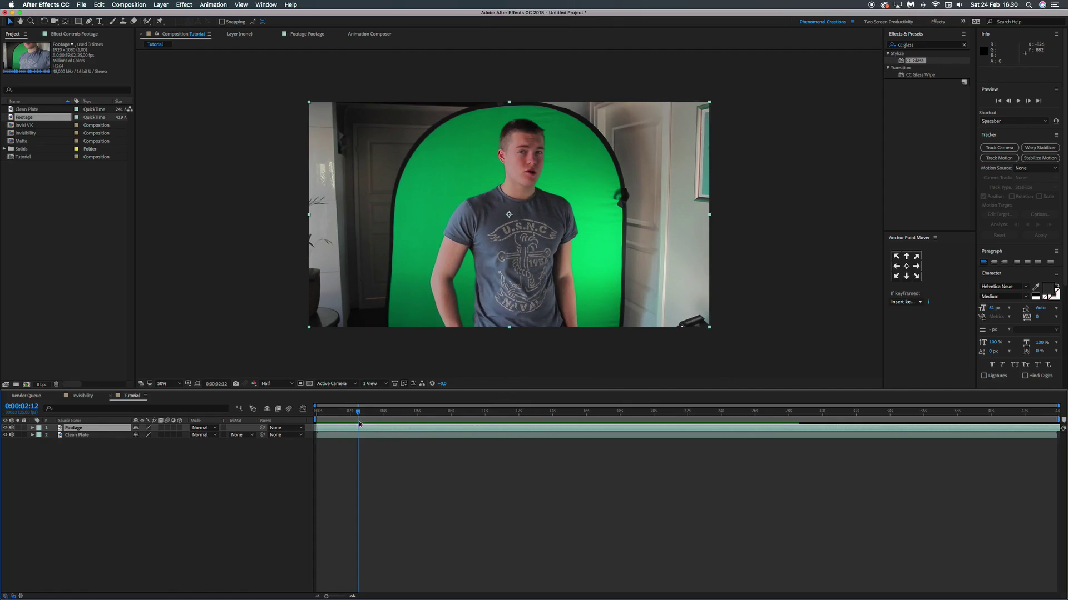
click(326, 415)
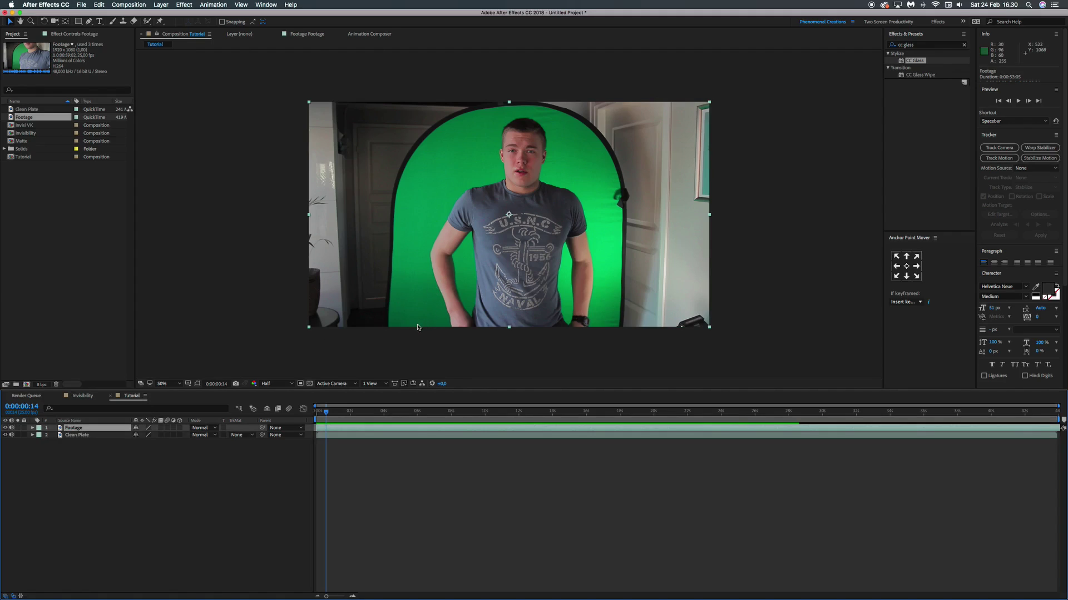
With the Pen tool, trace mask points up the green screen's left edge and across its top.
key(g)
click(398, 329)
click(402, 305)
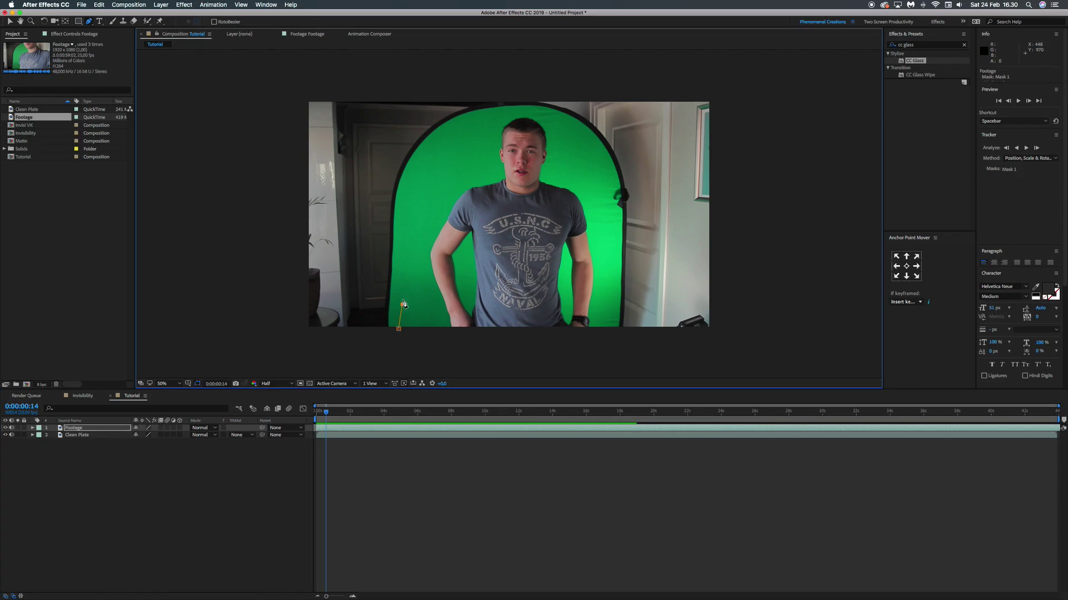
click(401, 242)
click(407, 196)
click(424, 168)
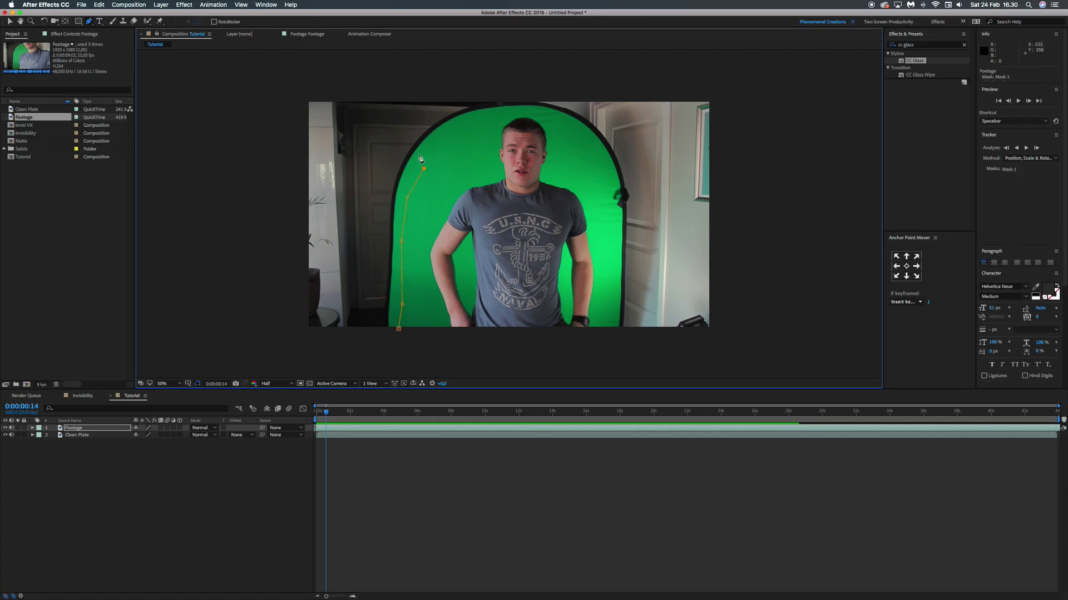
click(439, 138)
click(466, 118)
click(503, 113)
click(534, 112)
Continue the mask down the right side, below the frame, and close it on the first point.
click(565, 124)
click(593, 148)
click(612, 183)
click(613, 206)
click(610, 277)
click(604, 314)
click(606, 338)
click(556, 365)
click(428, 354)
click(398, 329)
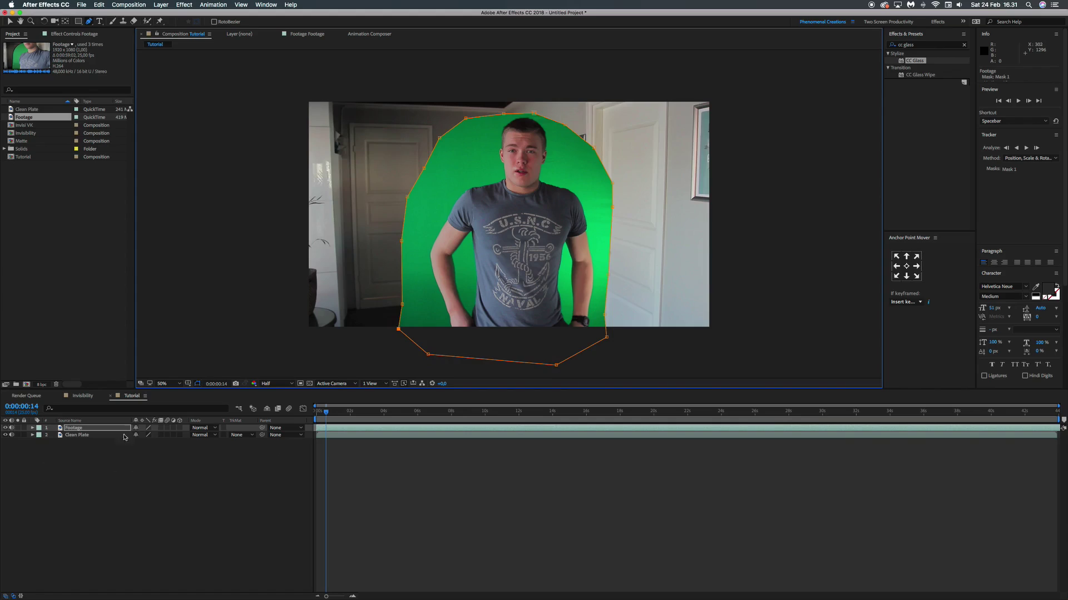
Apply Keylight to the Footage layer and sample the green screen as the key colour.
click(919, 45)
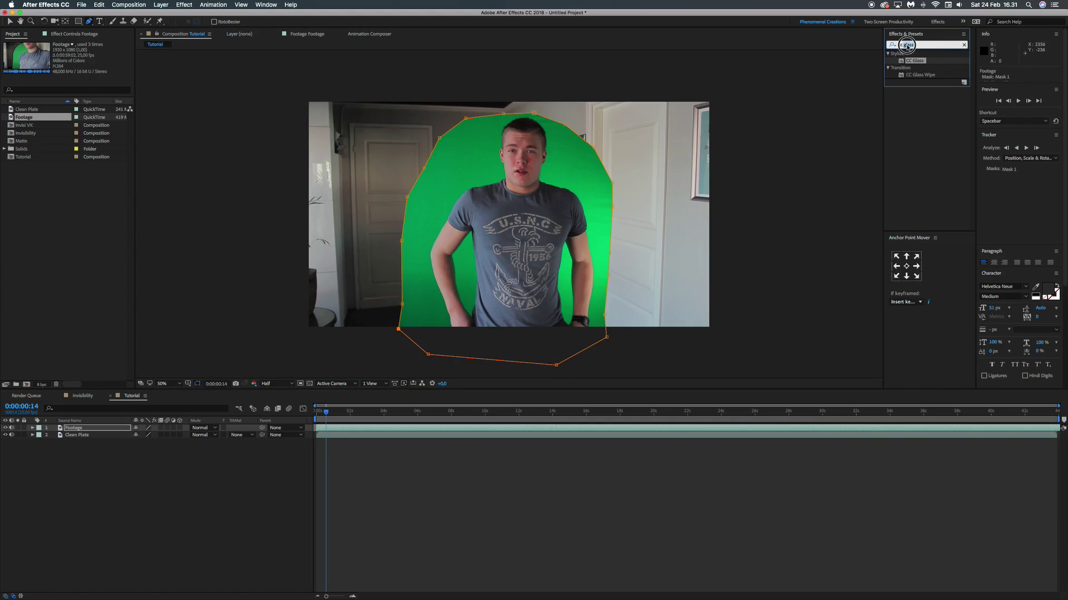
text(key)
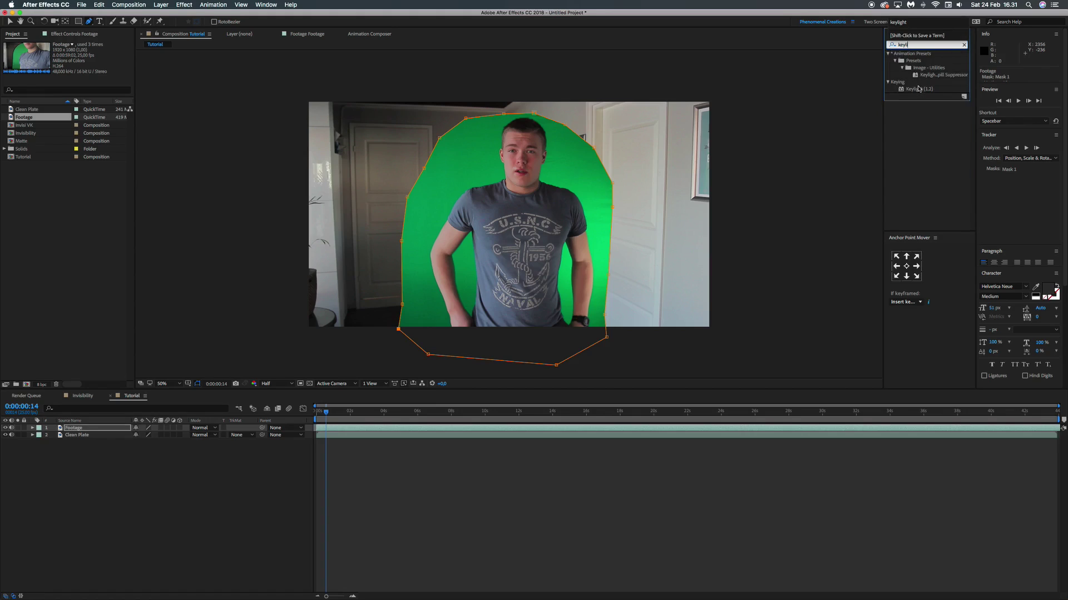
text(li)
drag(918, 89, 80, 430)
click(89, 104)
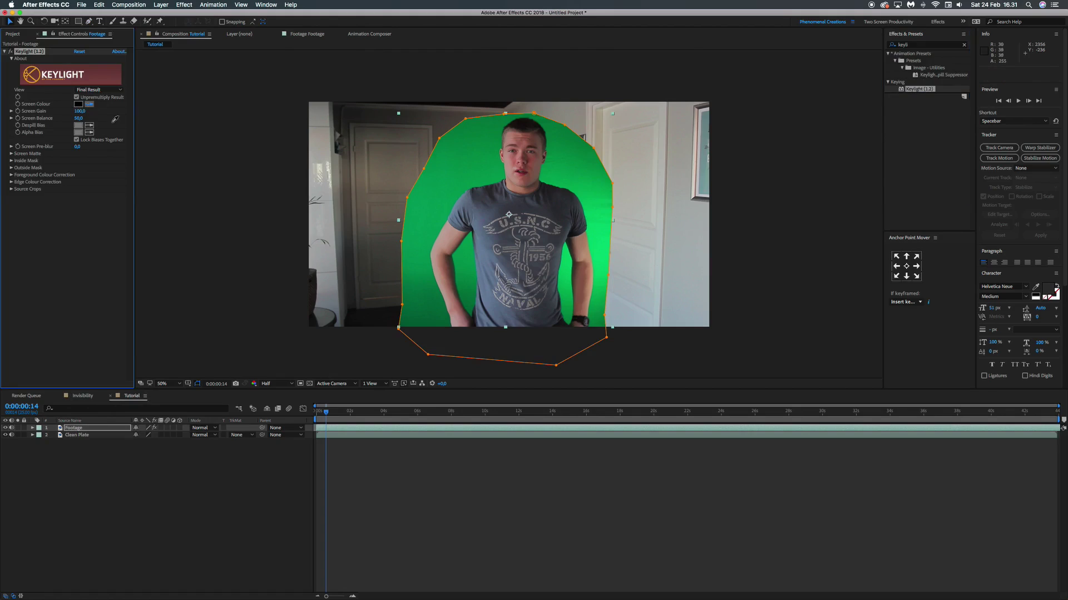
click(499, 174)
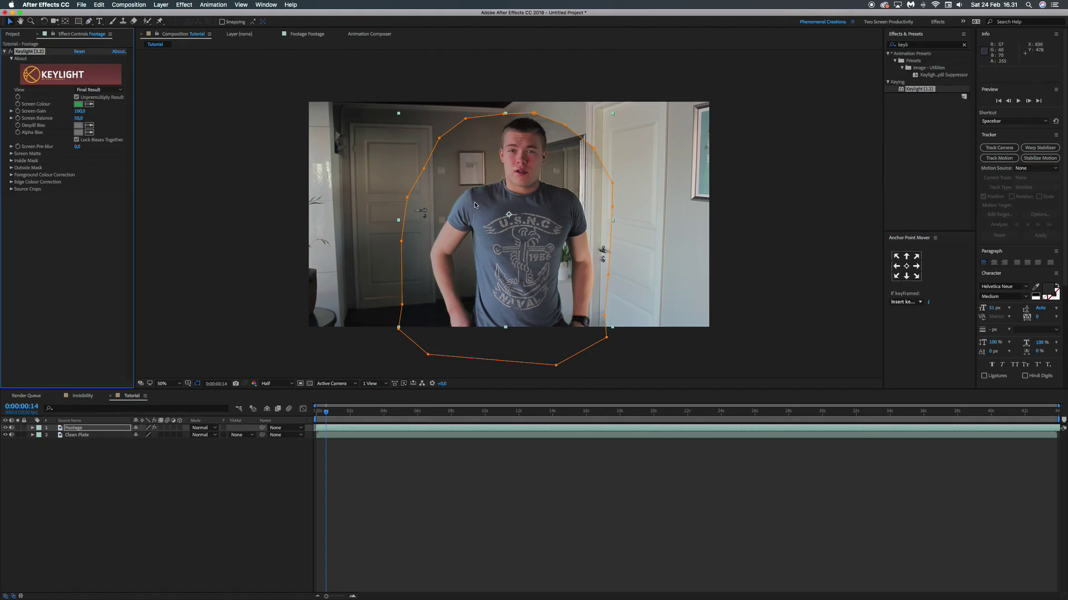
Raise Clip Black in Screen Matte view, then return to Final Result and soften the matte edges.
click(95, 89)
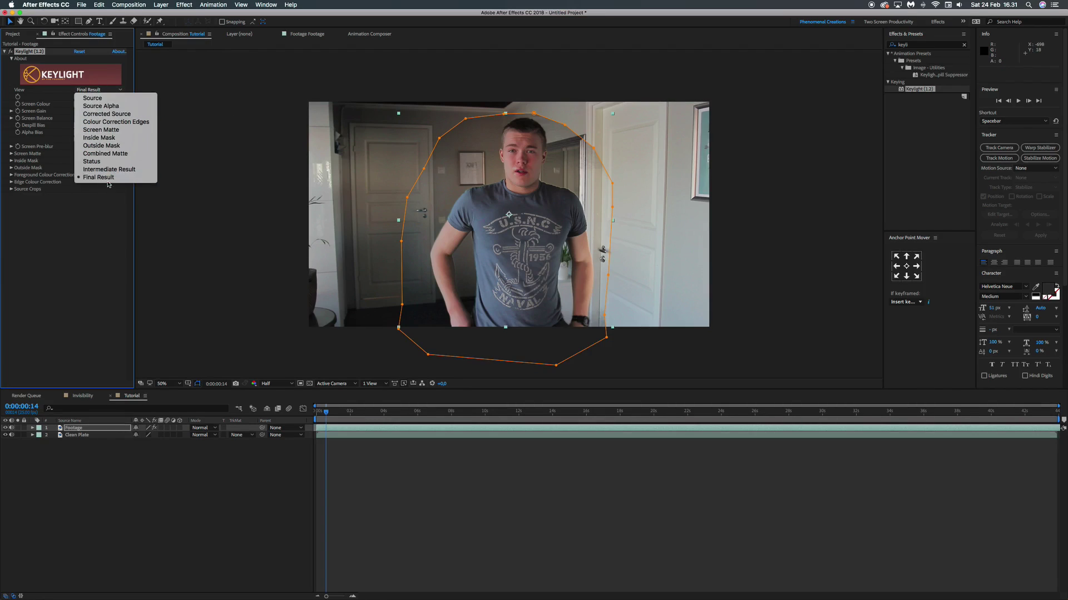
click(114, 131)
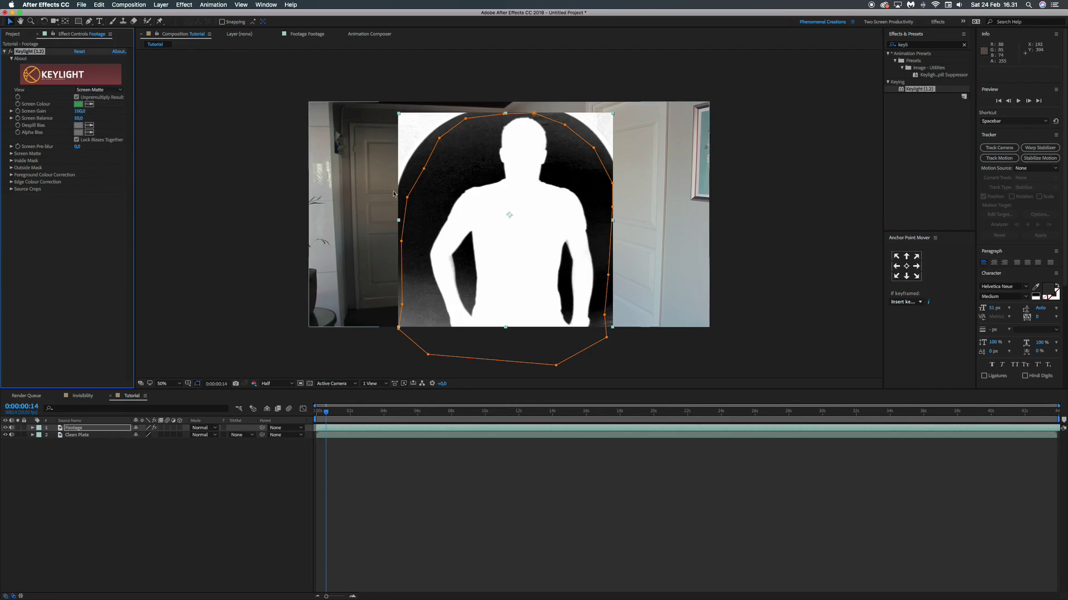
click(10, 154)
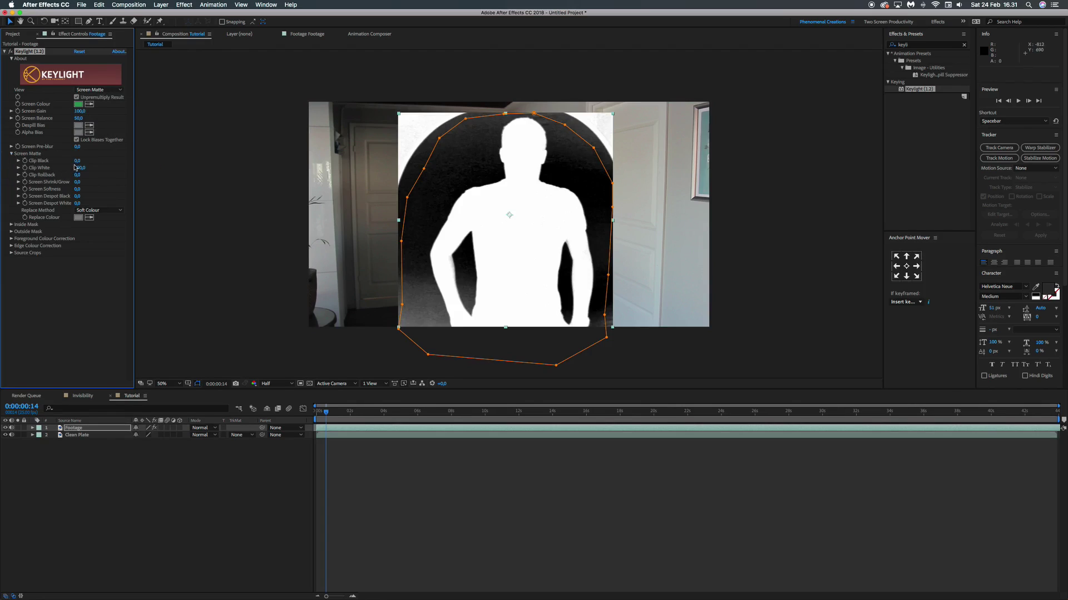
mouse_move(77, 162)
mouse_down()
mouse_move(98, 159)
mouse_move(76, 171)
mouse_up()
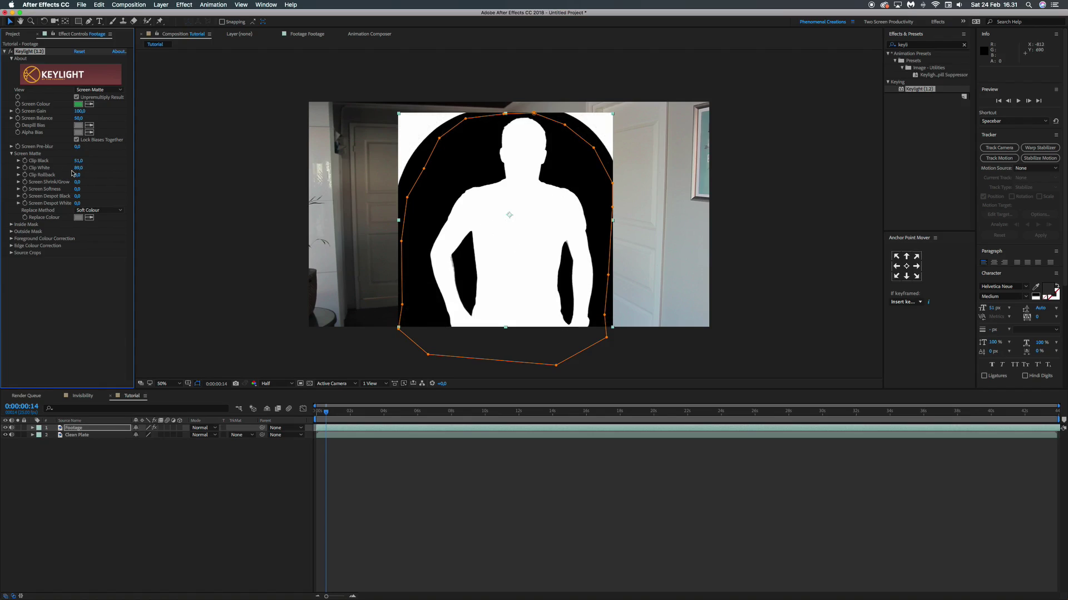
click(114, 89)
click(108, 177)
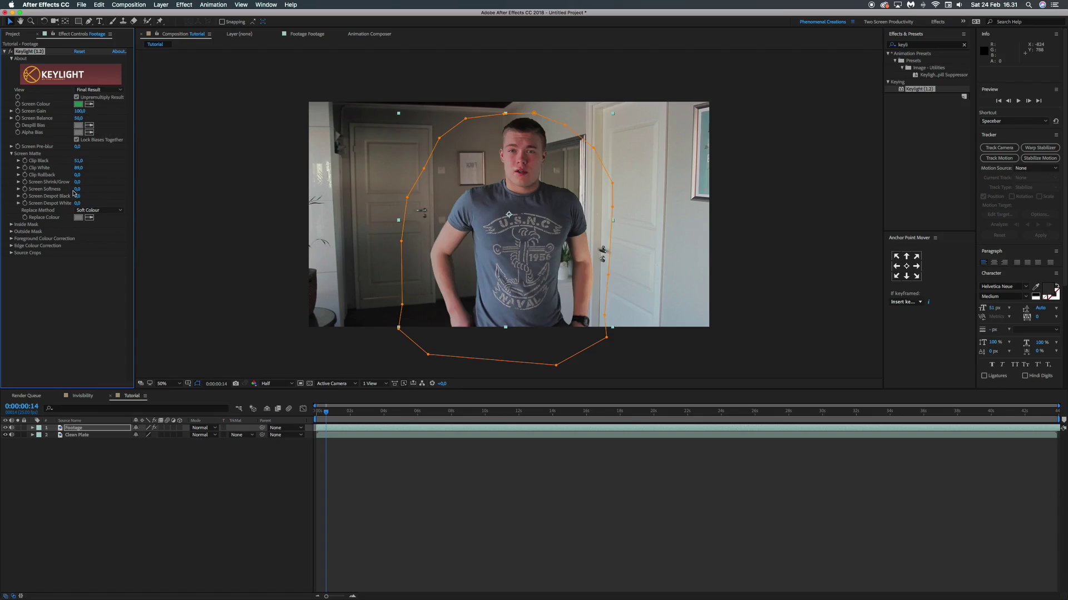
drag(76, 189, 85, 195)
click(197, 384)
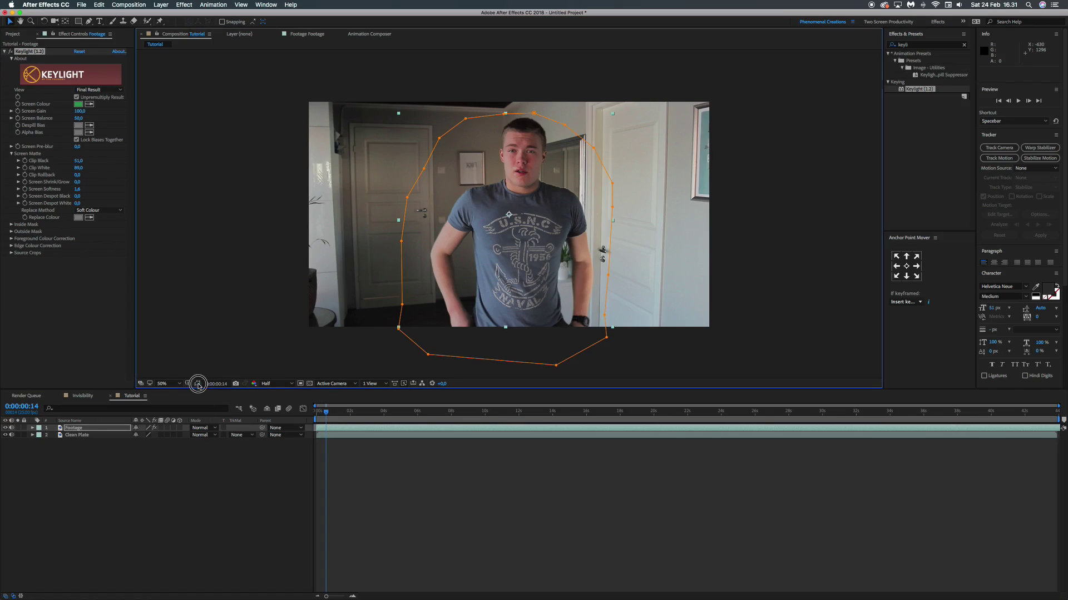
click(4, 50)
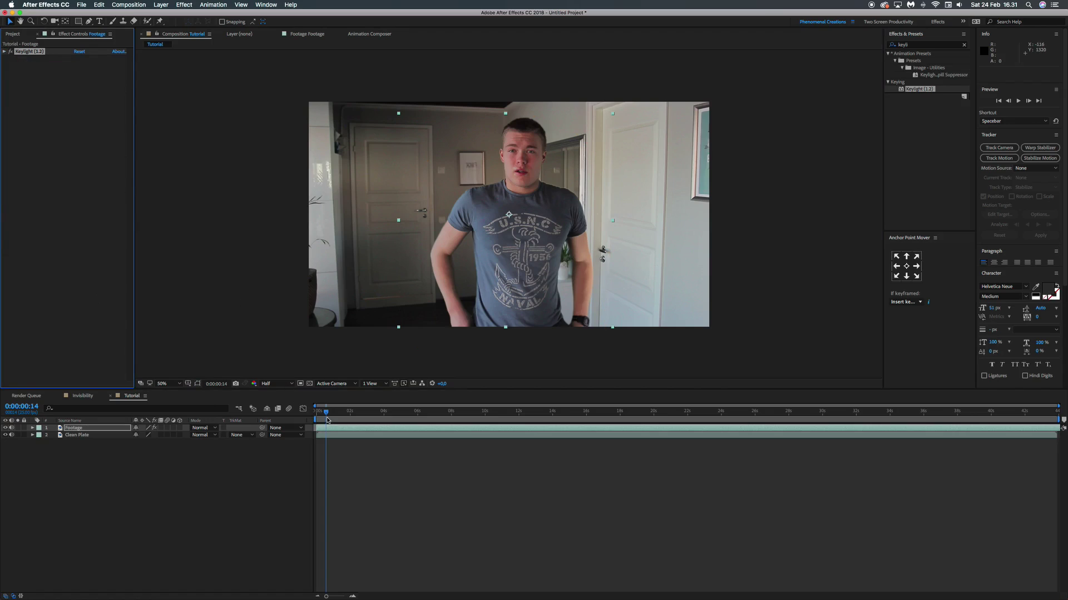
drag(325, 412, 316, 416)
key(space)
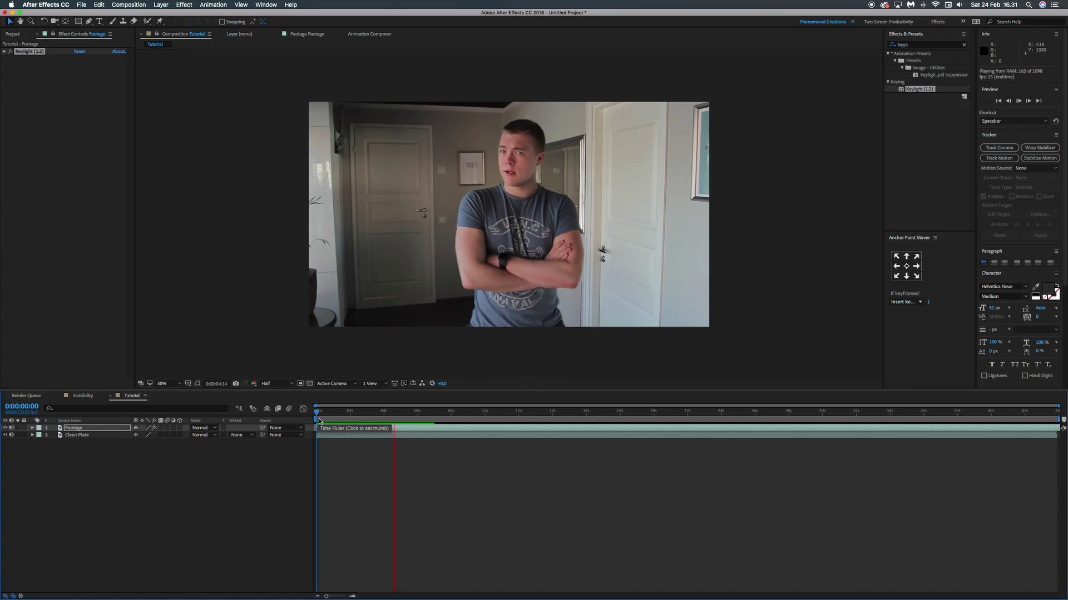
key(space)
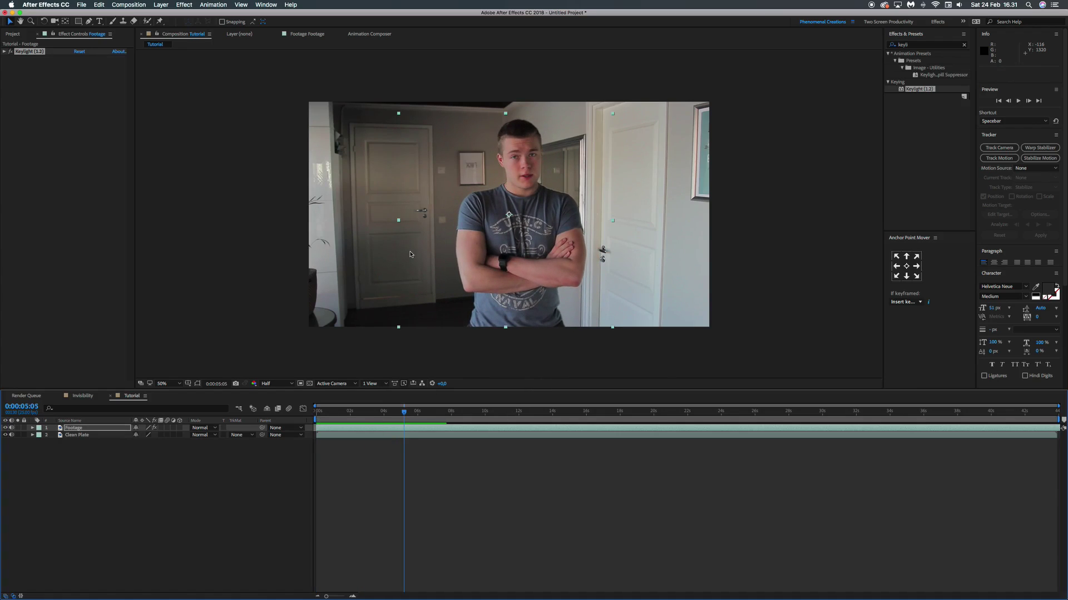
click(333, 412)
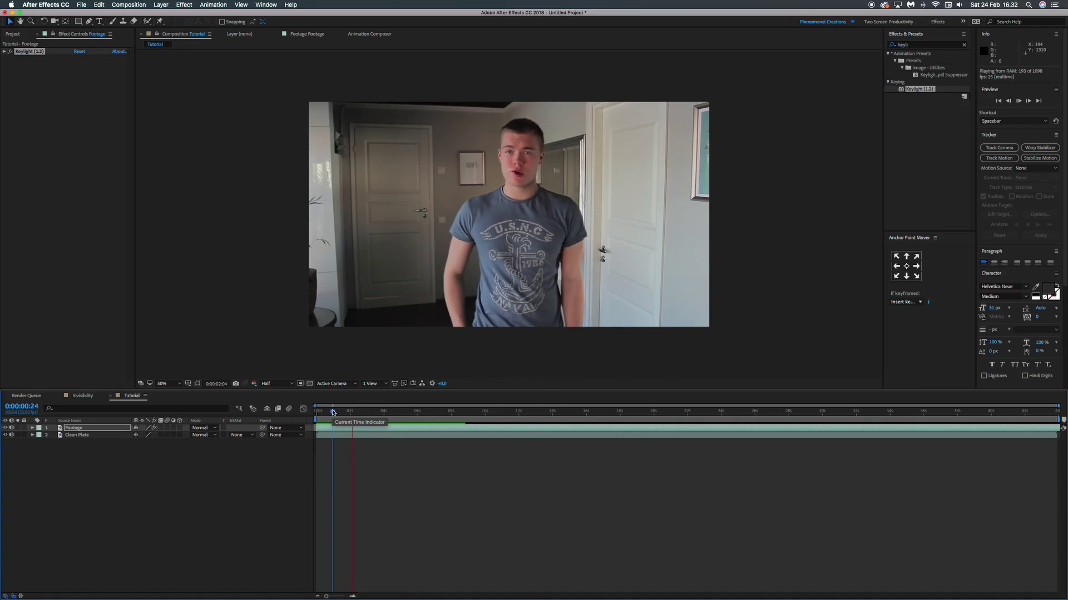
key(space)
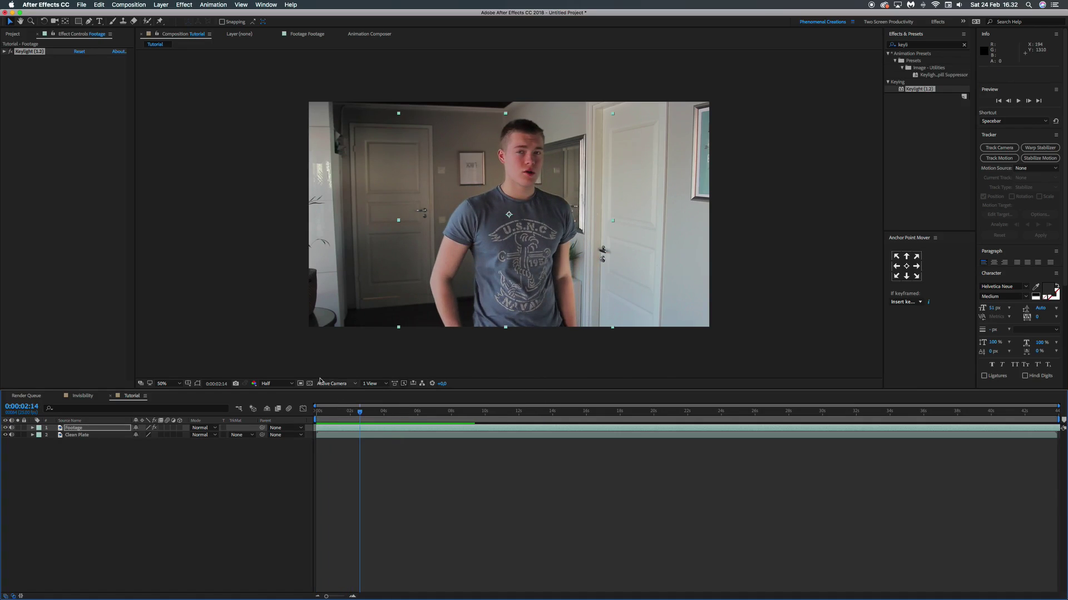
click(5, 427)
click(5, 428)
click(5, 428)
click(5, 428)
click(5, 428)
click(5, 428)
click(5, 428)
click(5, 427)
key(space)
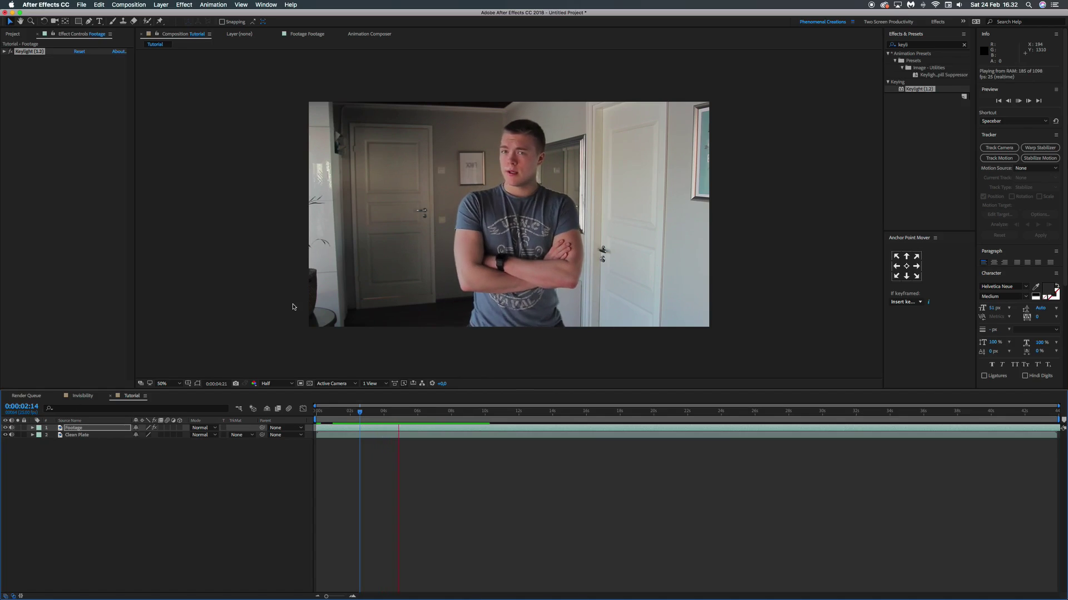
key(space)
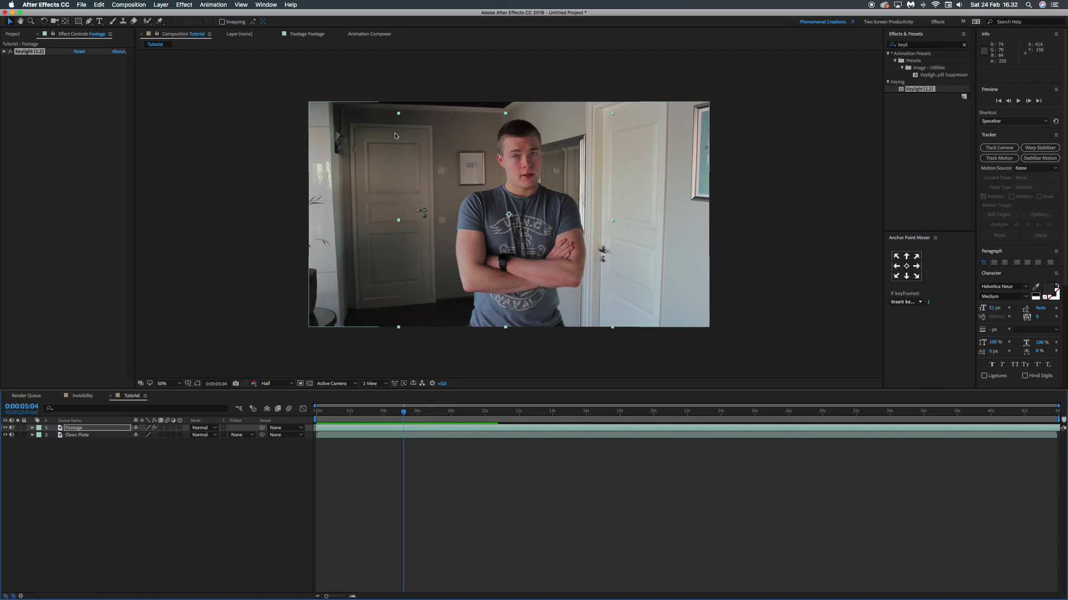
Pre-compose the Footage layer as VKKeyed, moving all attributes into the new composition.
click(79, 429)
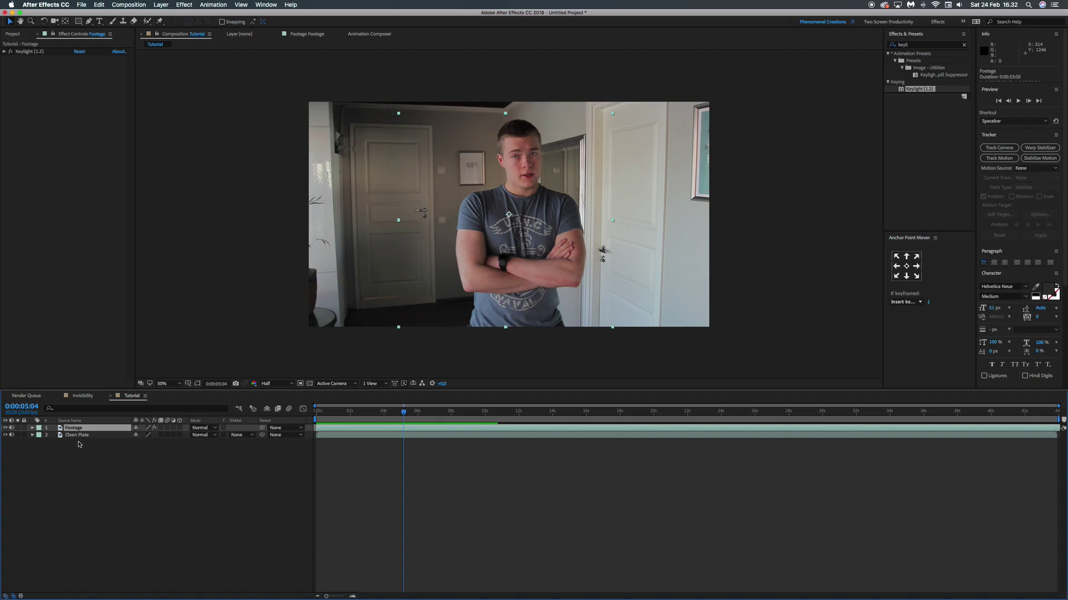
key(super+shift+c)
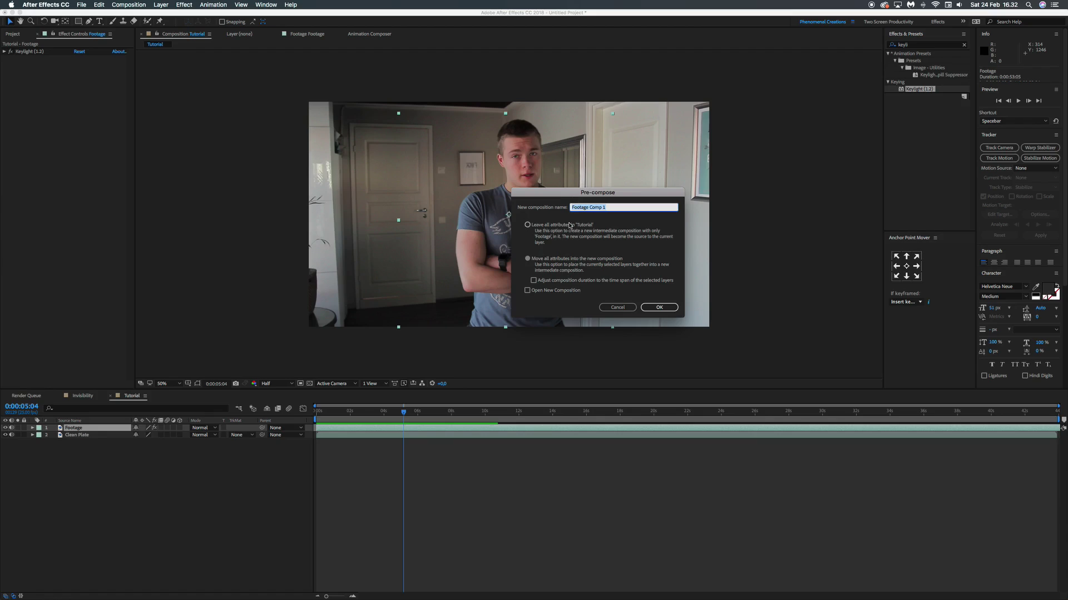
text(B)
key(BackSpace)
key(BackSpace)
text(VK Keye)
key(Left)
click(554, 270)
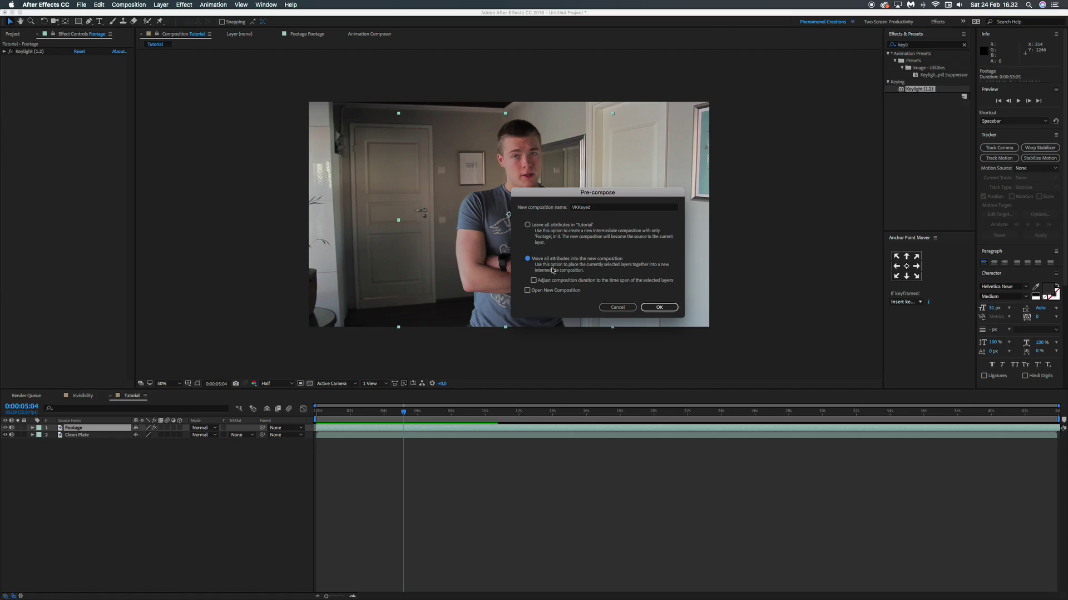
click(659, 307)
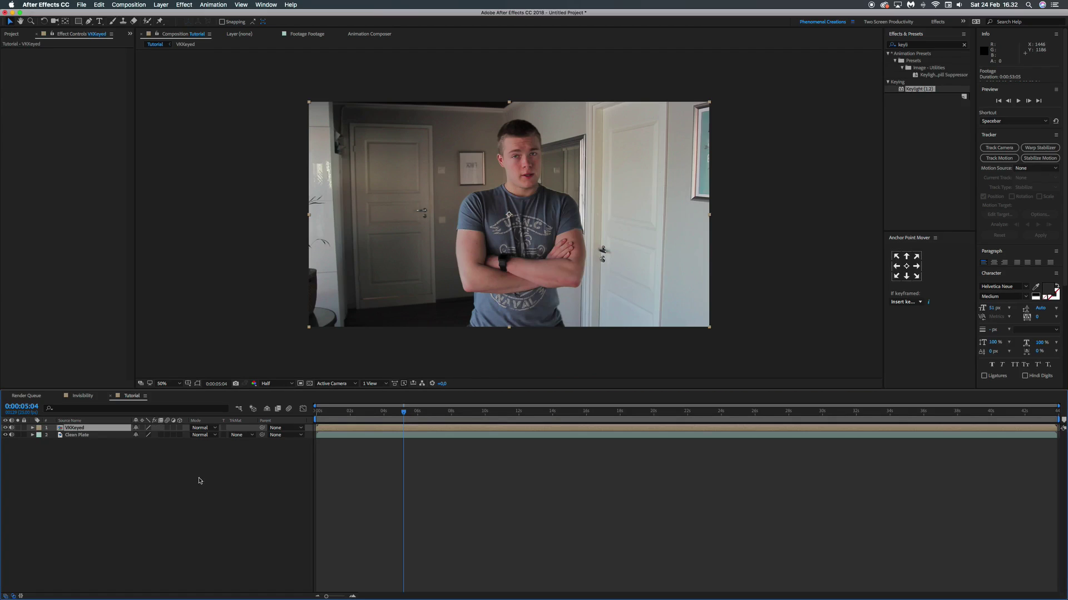
Solo VKKeyed to check the key, duplicate the layer, and solo the top copy.
click(18, 428)
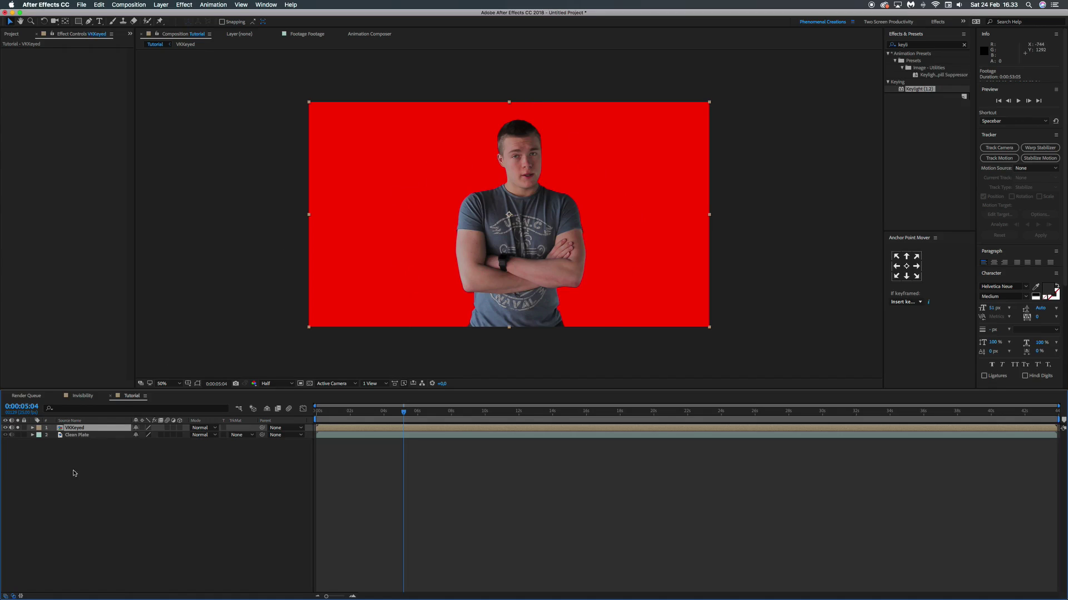
click(18, 428)
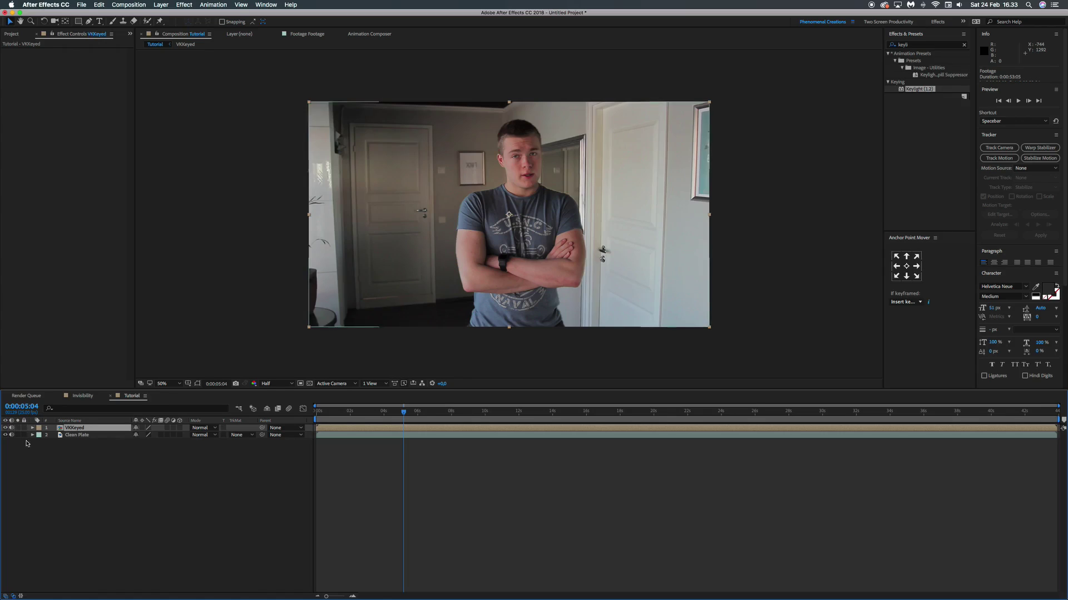
click(87, 428)
key(super+d)
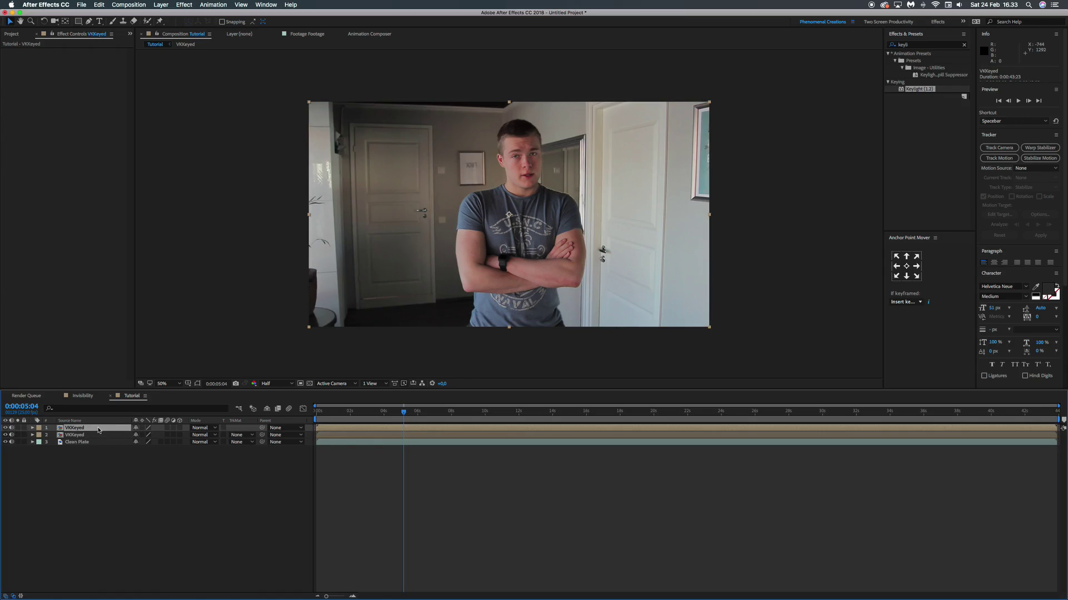
click(18, 428)
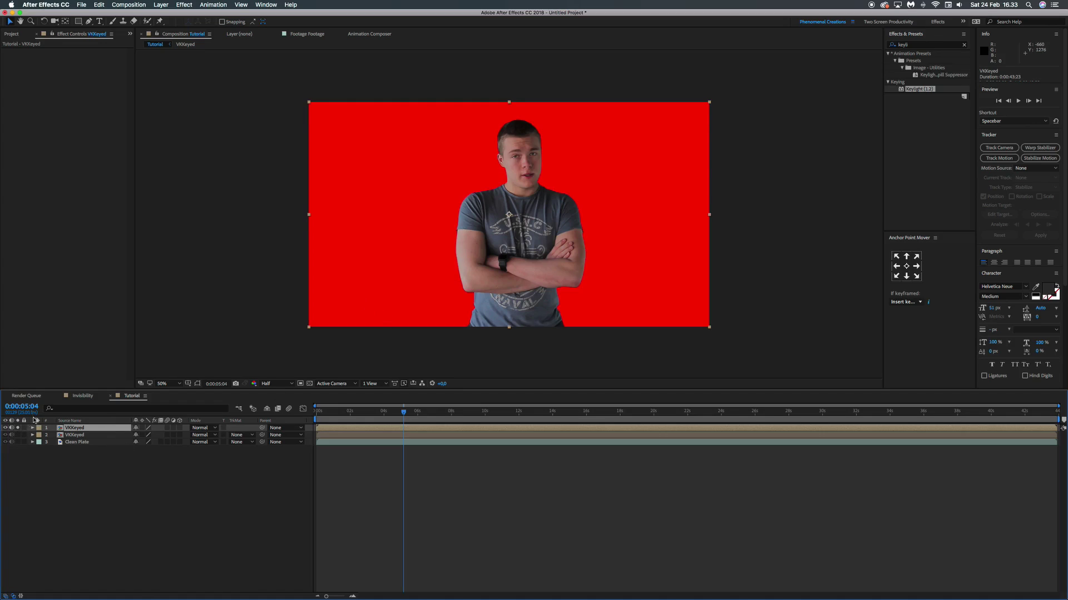
click(18, 428)
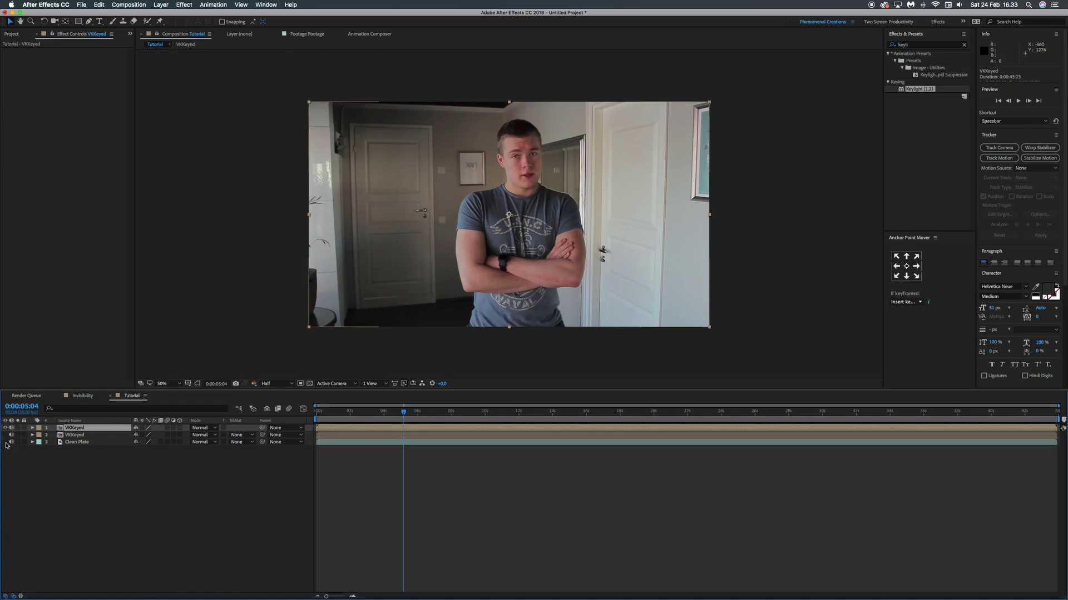
click(18, 428)
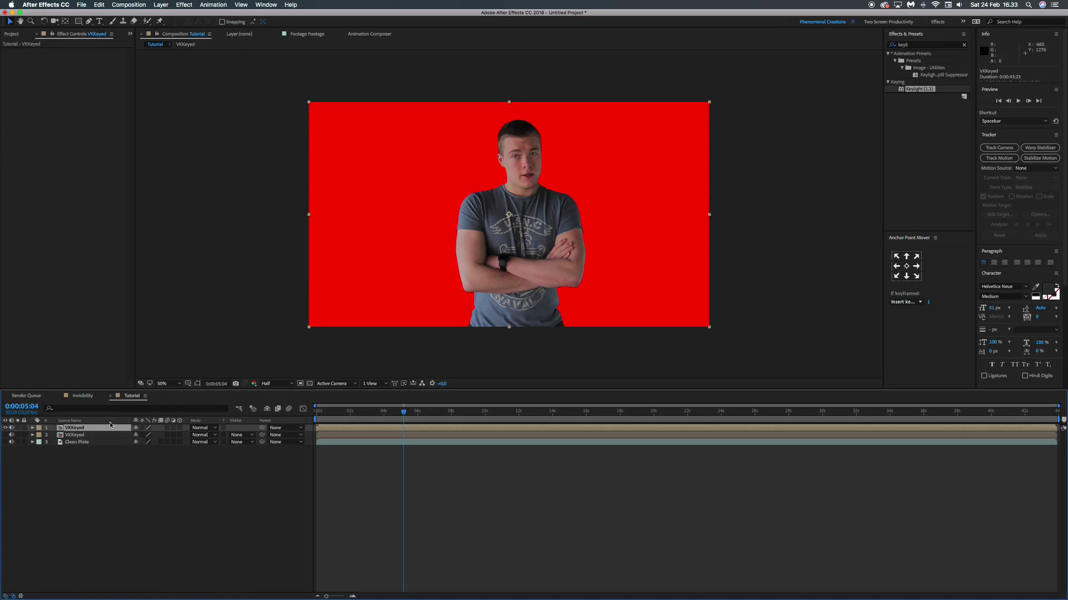
Apply Tint to the top VKKeyed copy with both Map Black To and Map White To set to white.
click(939, 44)
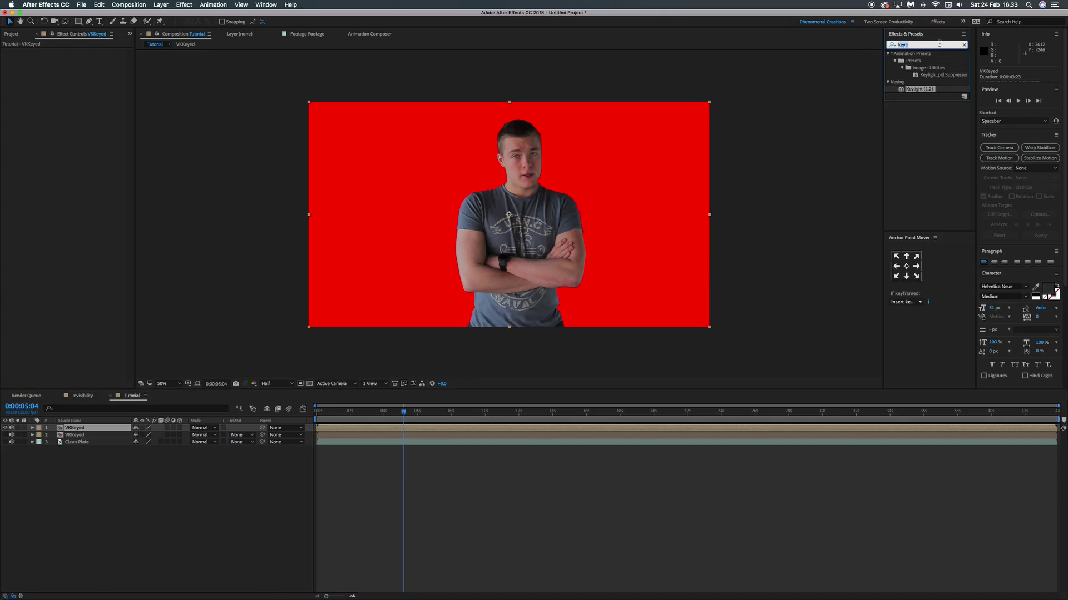
text(tint)
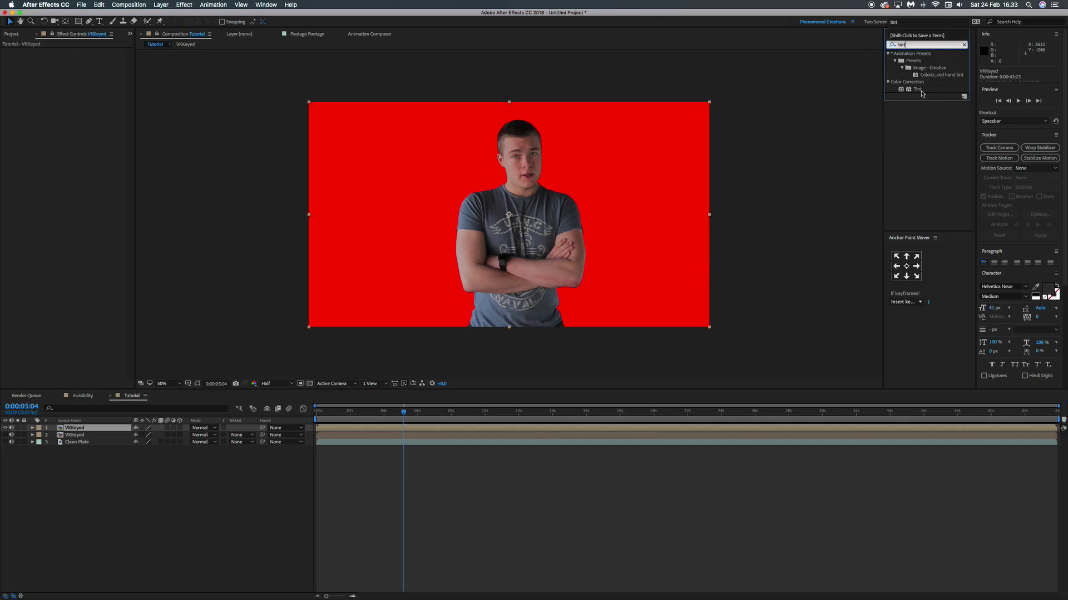
drag(919, 90, 86, 428)
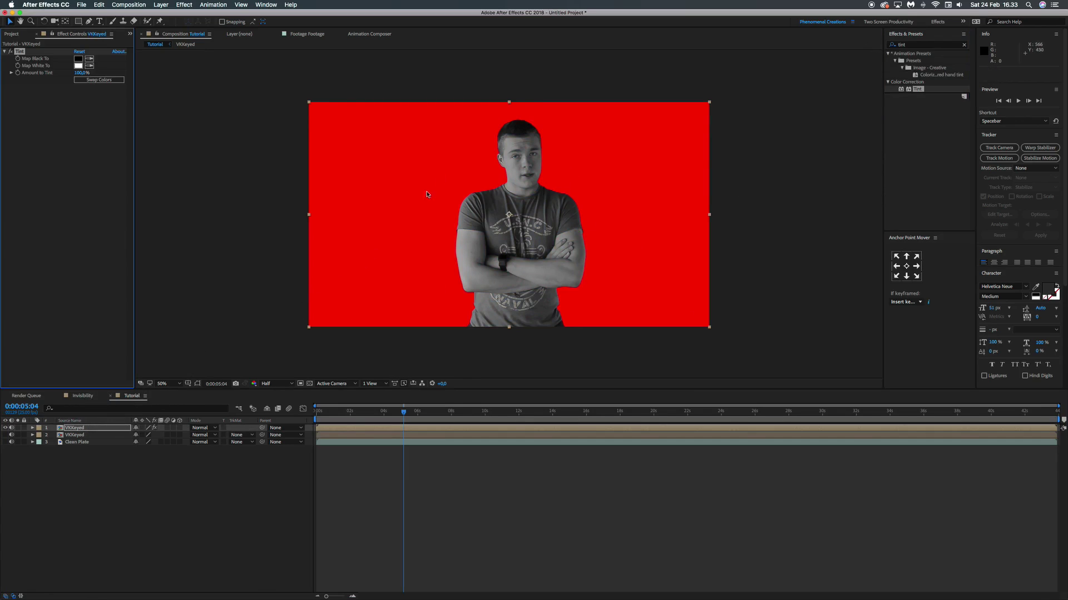
click(90, 67)
click(88, 63)
click(78, 65)
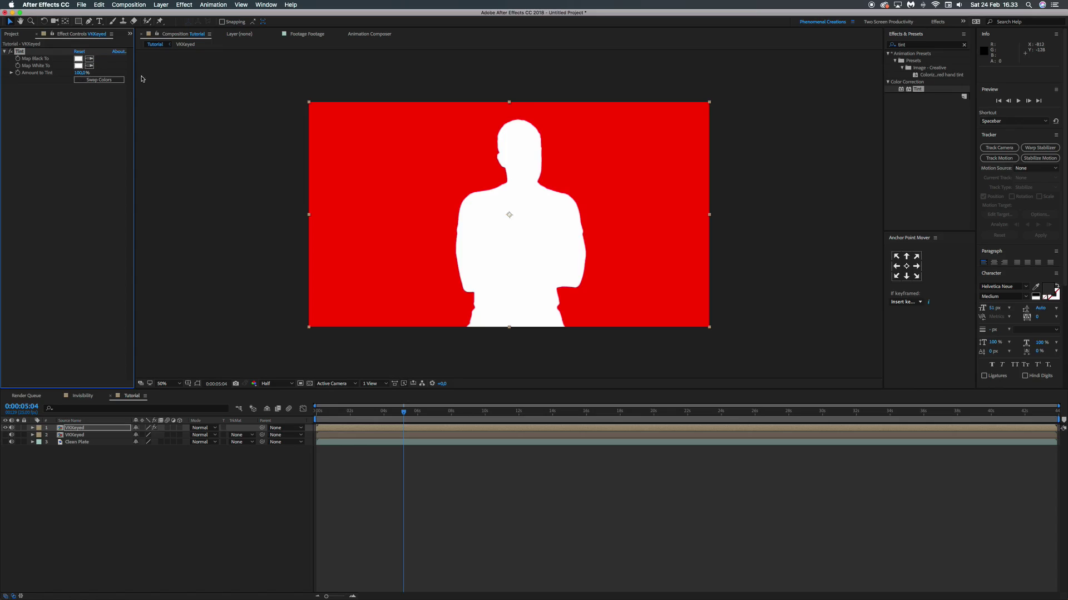
click(83, 536)
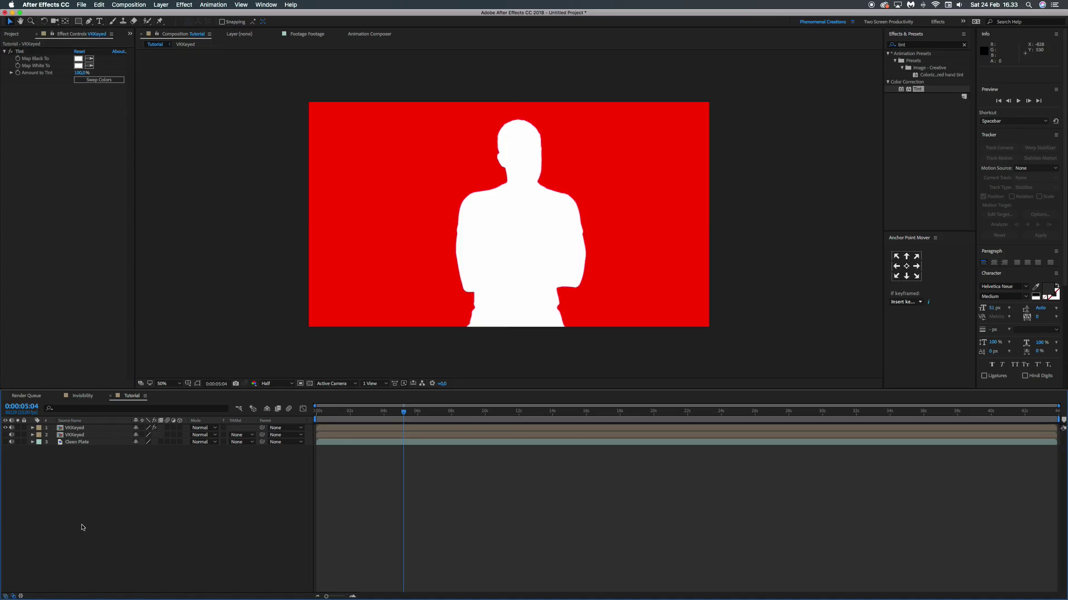
Rename the tinted top layer 'White matte', then select the Clean Plate layer.
click(81, 427)
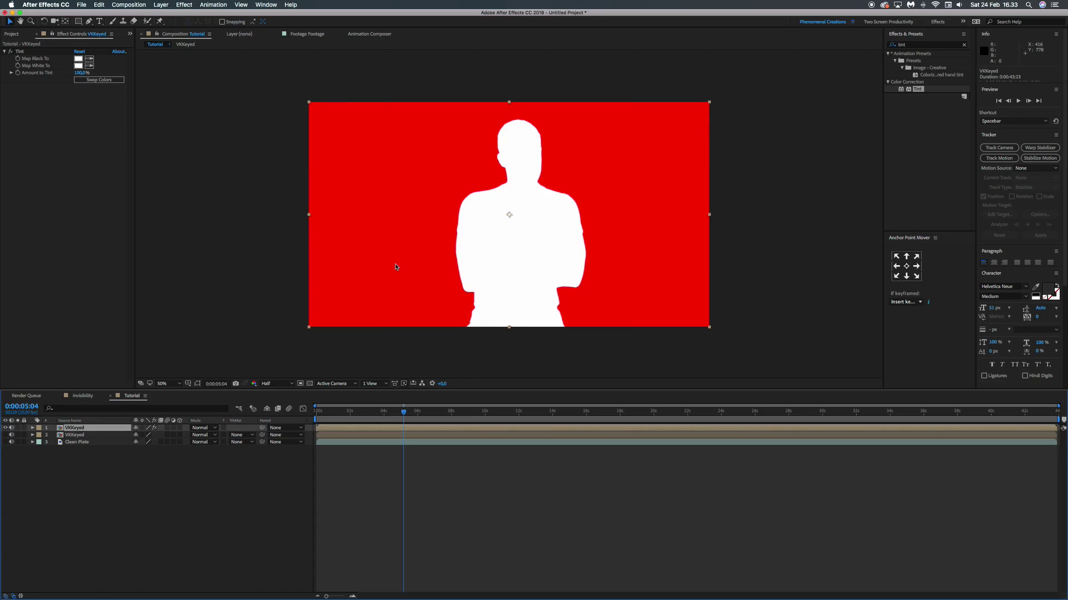
key(Return)
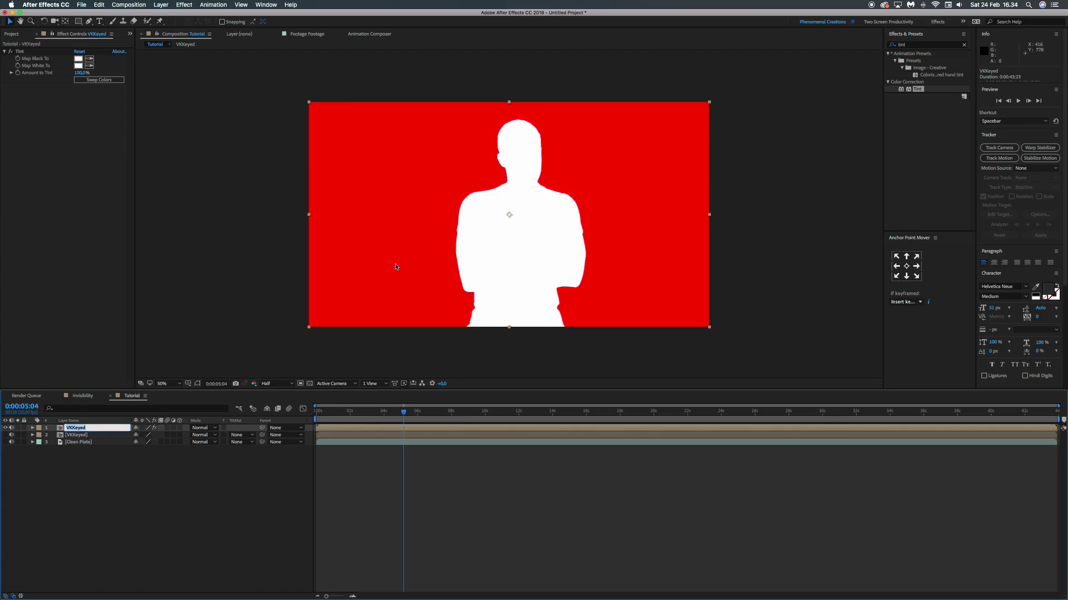
text(White matte)
key(Return)
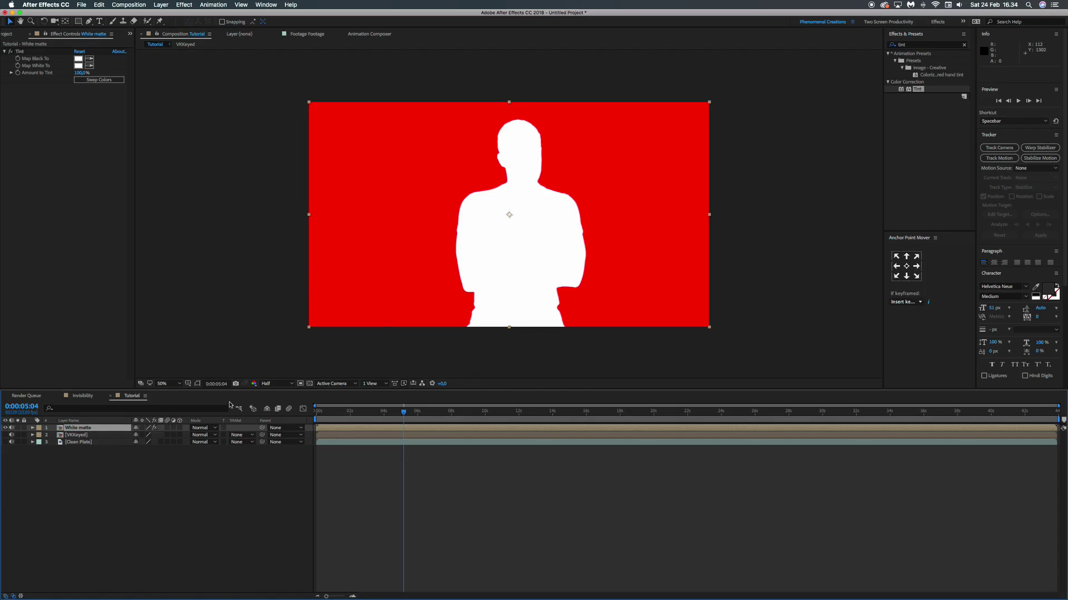
click(125, 454)
click(82, 443)
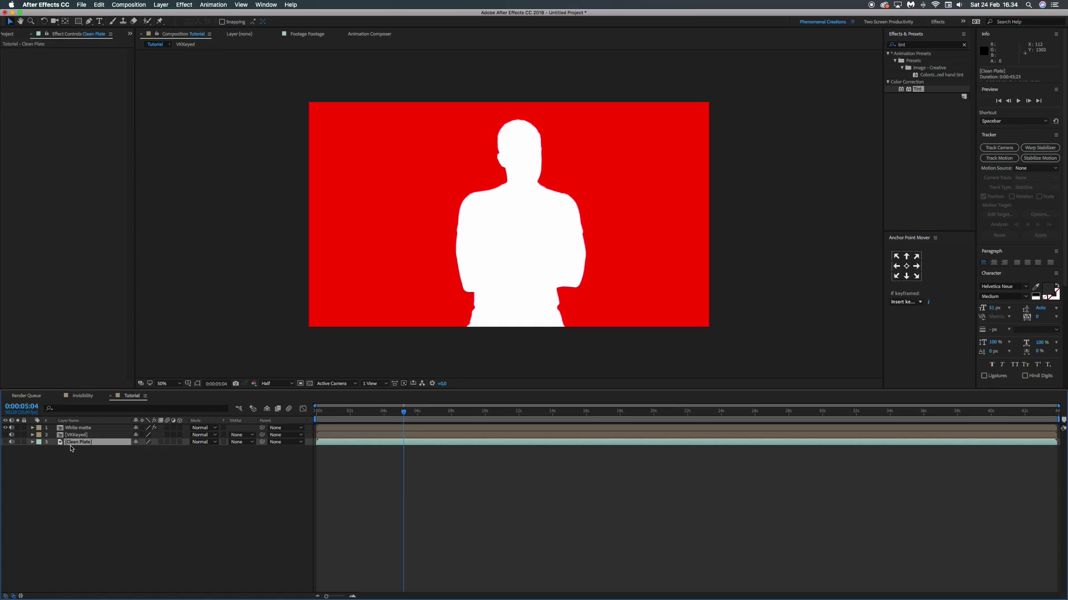
Duplicate Clean Plate, rename the copy FX, and move it directly beneath White matte.
key(super+d)
key(Return)
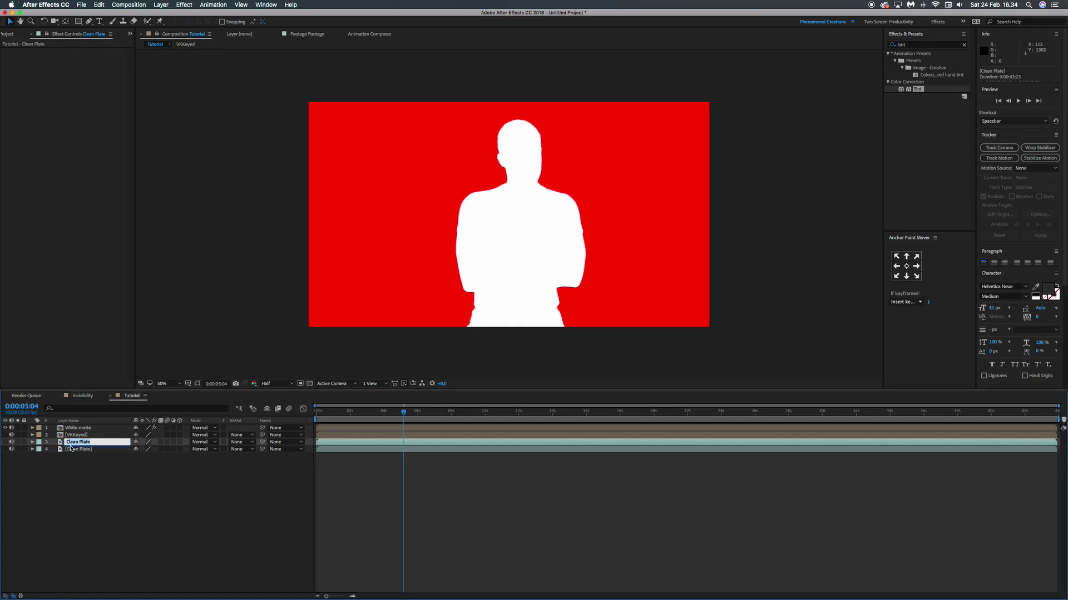
text(Effect)
key(Return)
key(Return)
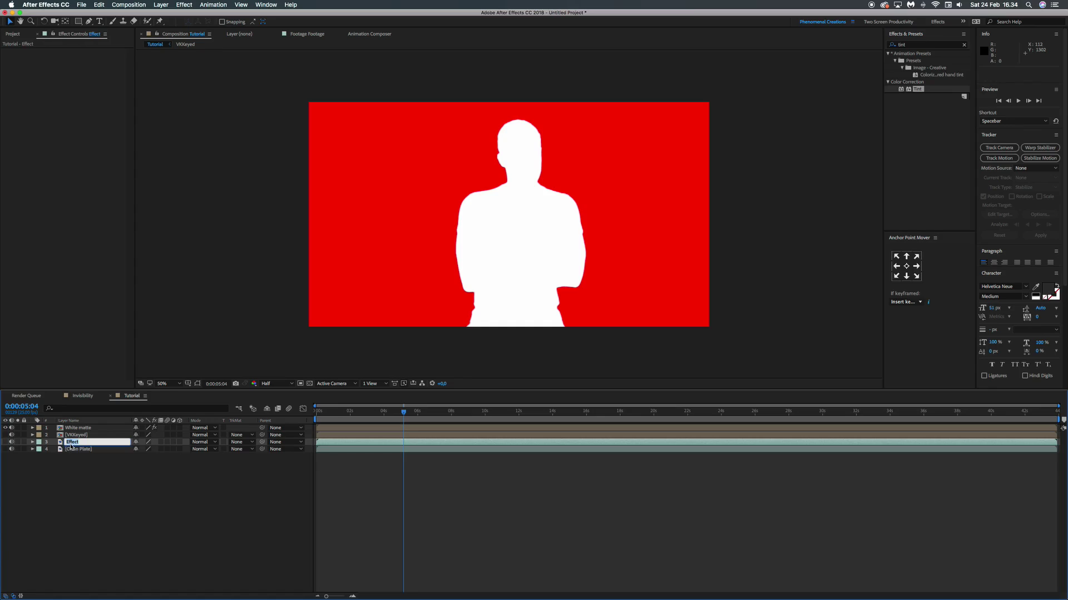
text(FX)
key(Return)
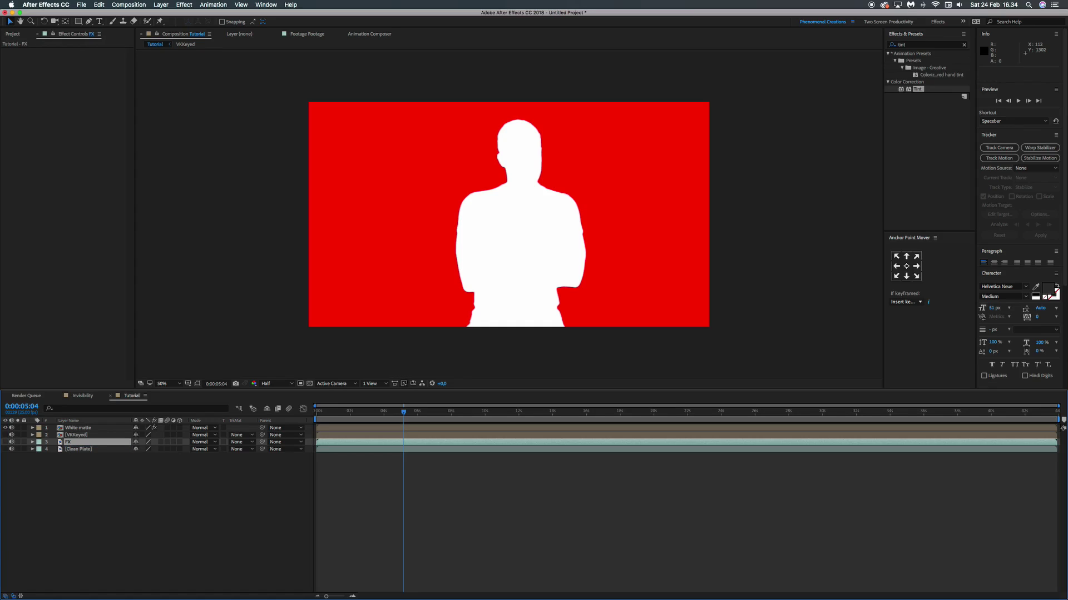
drag(79, 442, 92, 434)
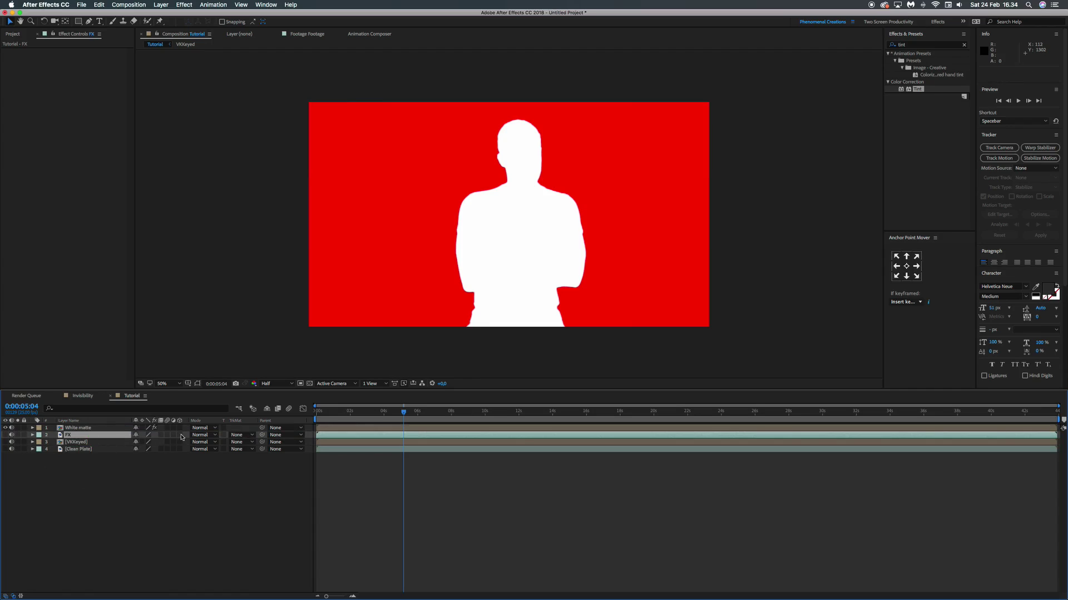
Set FX's track matte to Alpha Matte 'White matte', make FX visible, and preview from 02:23.
click(238, 435)
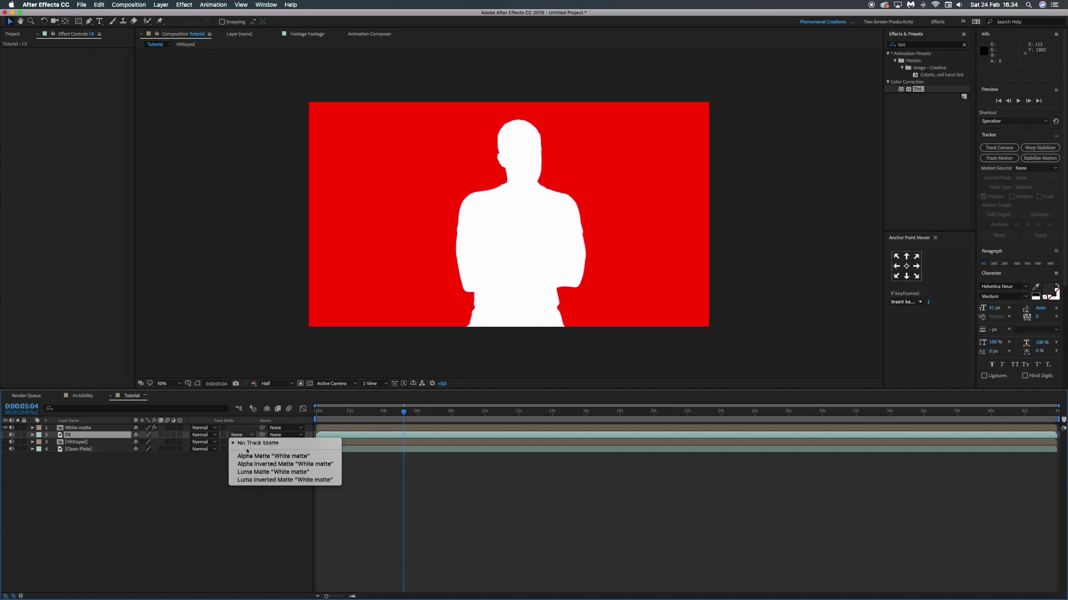
click(282, 458)
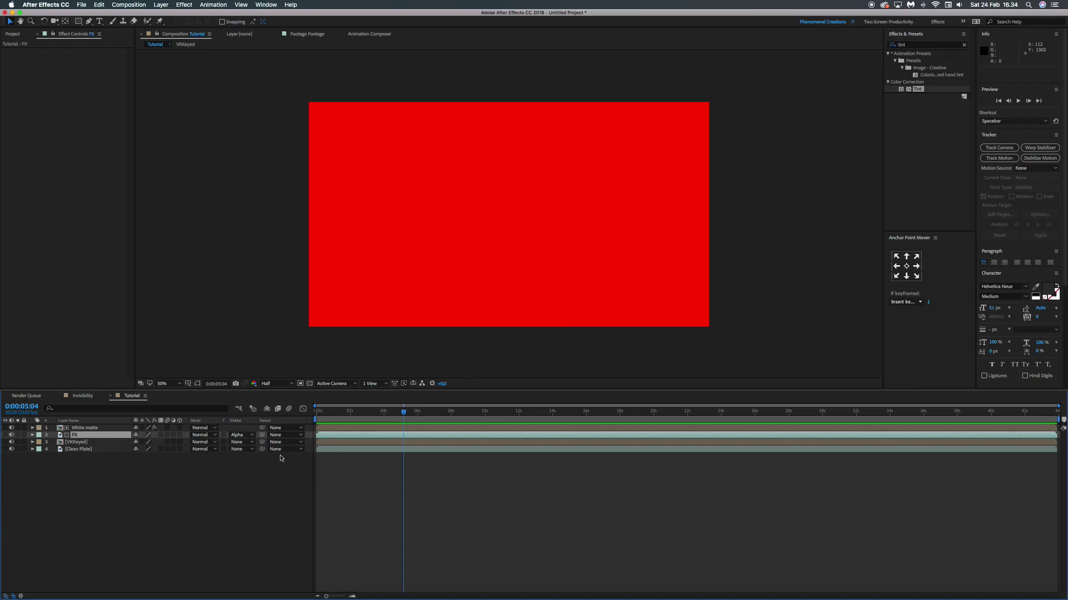
click(5, 435)
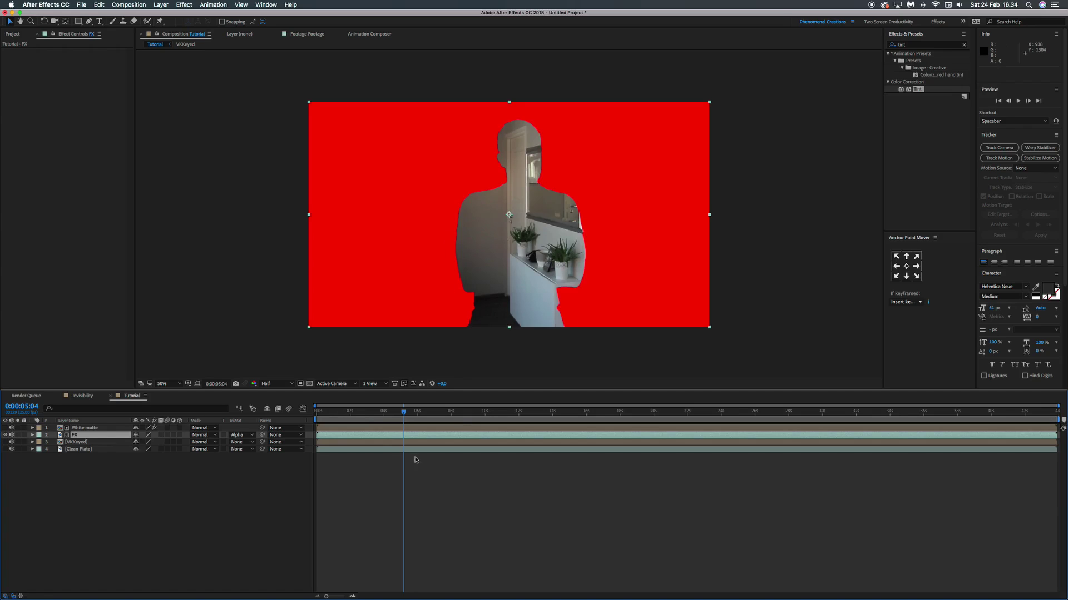
click(366, 415)
key(space)
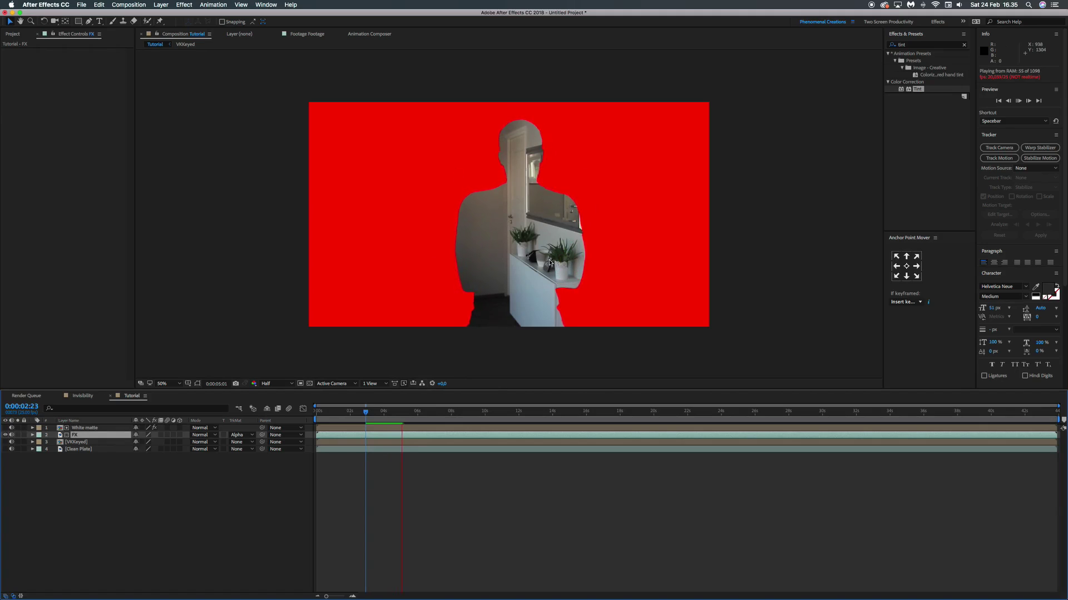
key(space)
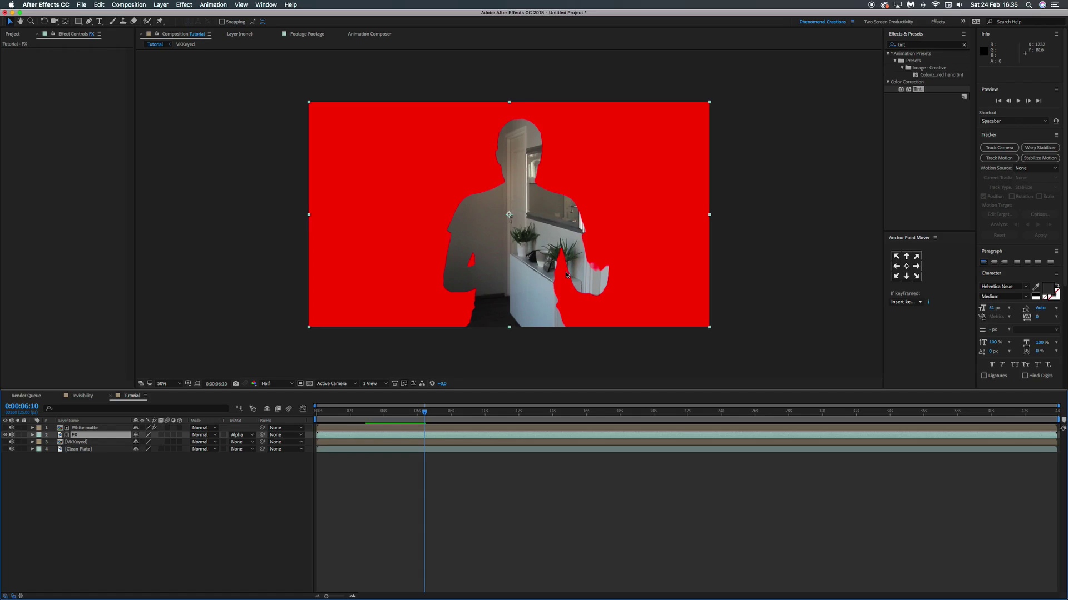
Show the Clean Plate hallway under FX, toggling it on and off to compare.
click(5, 450)
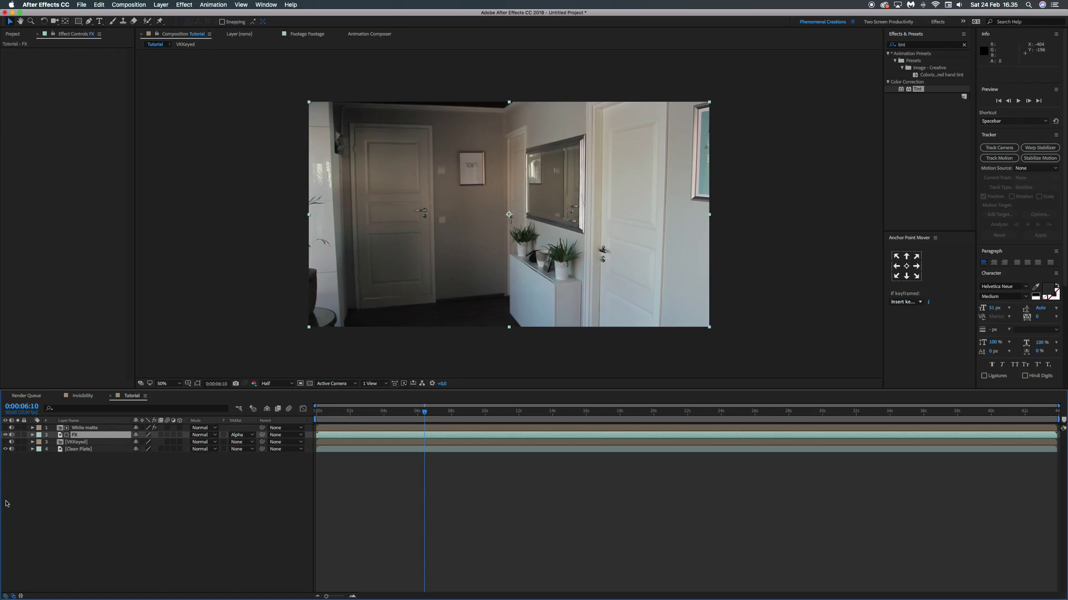
click(88, 457)
click(49, 438)
click(5, 450)
click(5, 449)
click(5, 449)
click(5, 450)
click(81, 450)
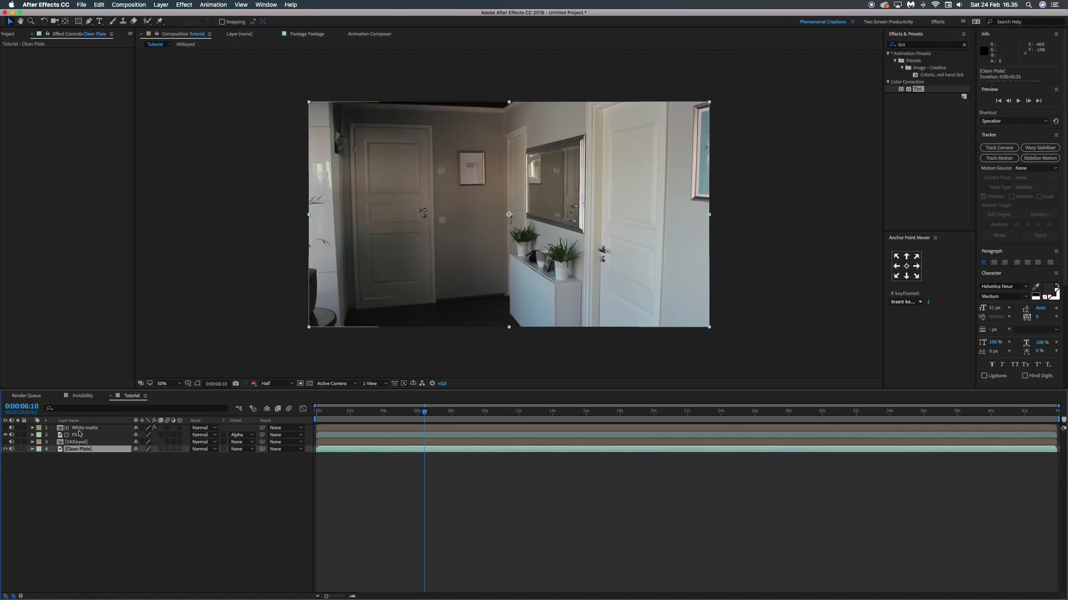
click(82, 435)
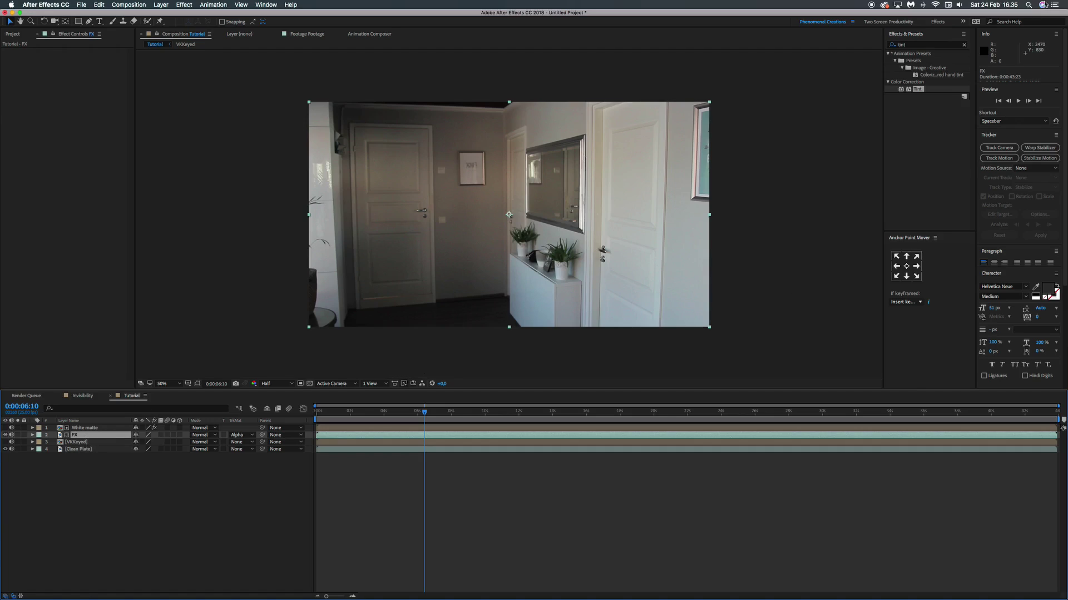
Search 'displa' in Effects & Presets and apply Displacement Map to the FX layer.
click(912, 45)
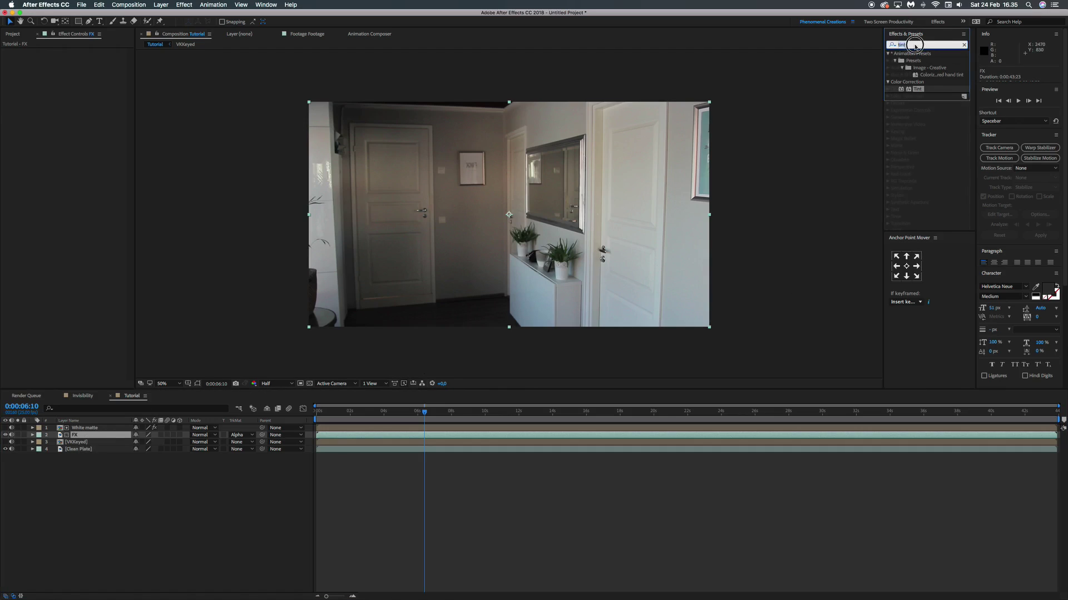
key(BackSpace)
key(BackSpace)
key(BackSpace)
key(BackSpace)
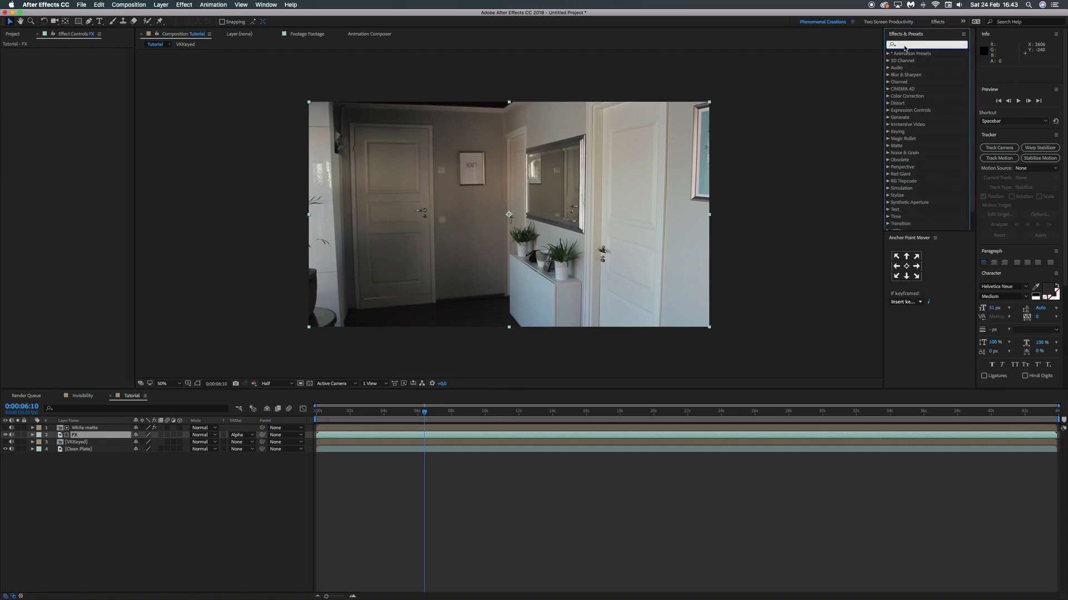
text(displaa)
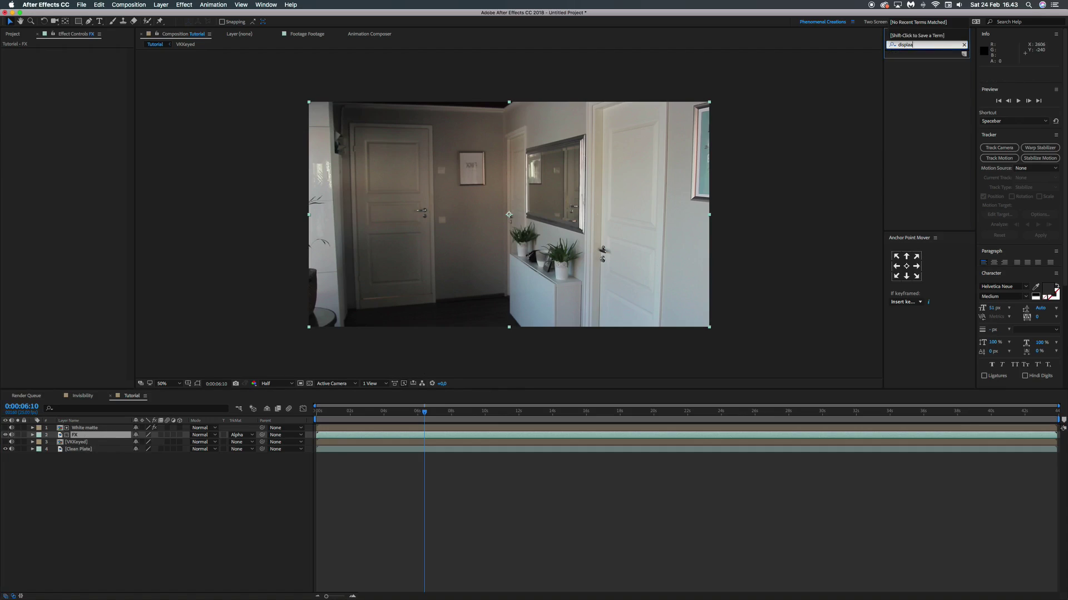
key(BackSpace)
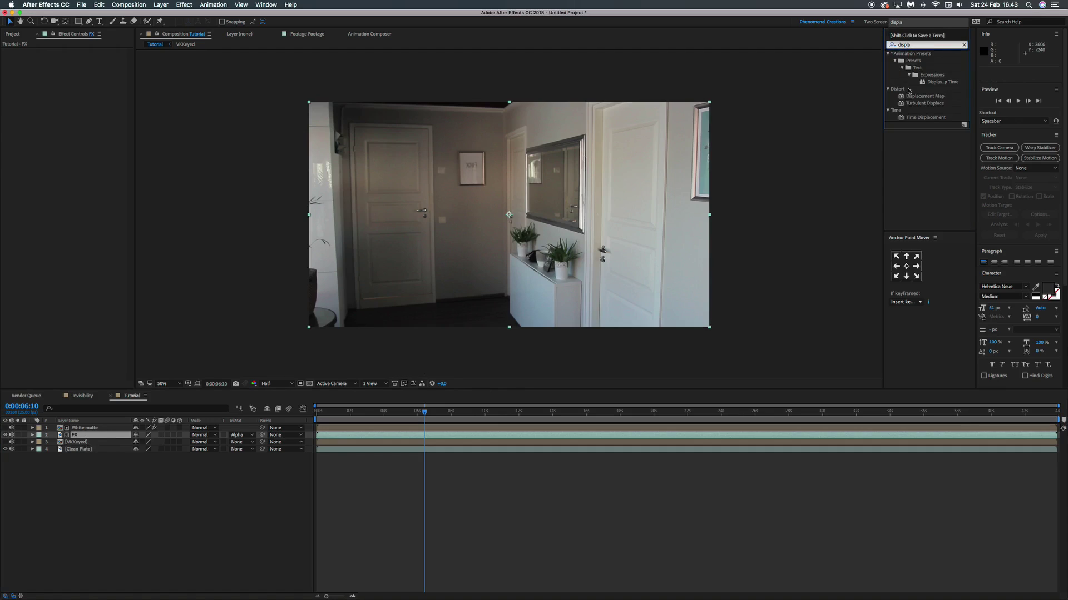
drag(910, 93, 75, 438)
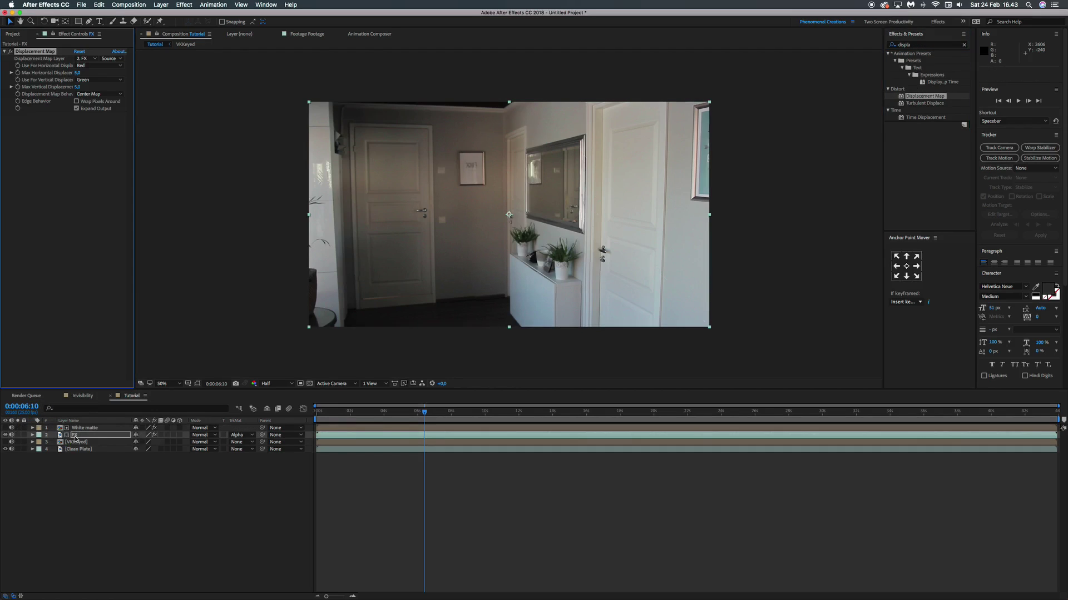
Map the displacement from the VKKeyed layer, using Luminance for both horizontal and vertical.
click(85, 62)
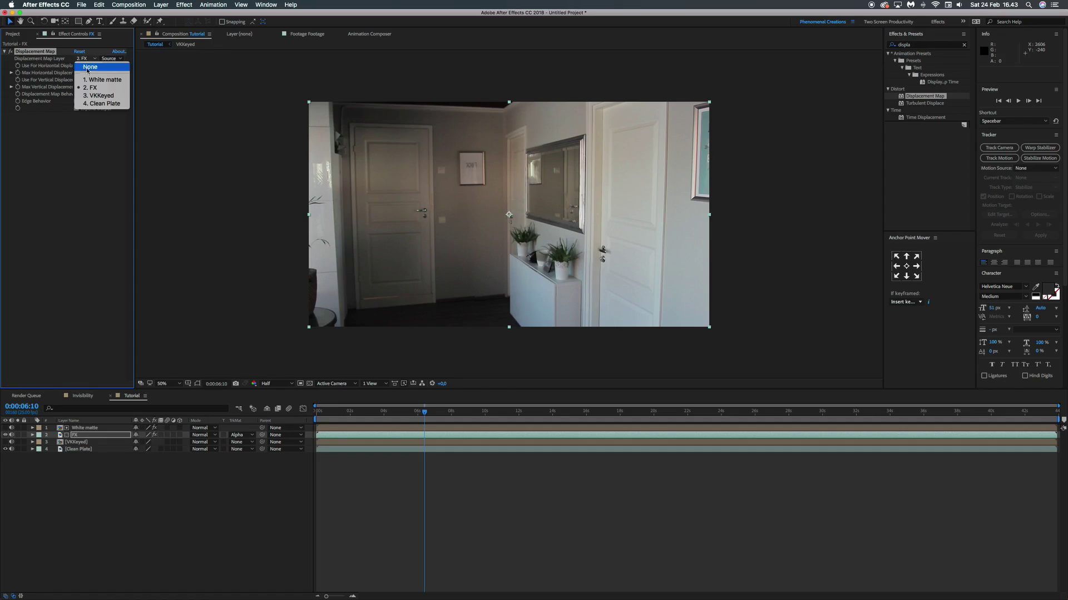
click(90, 94)
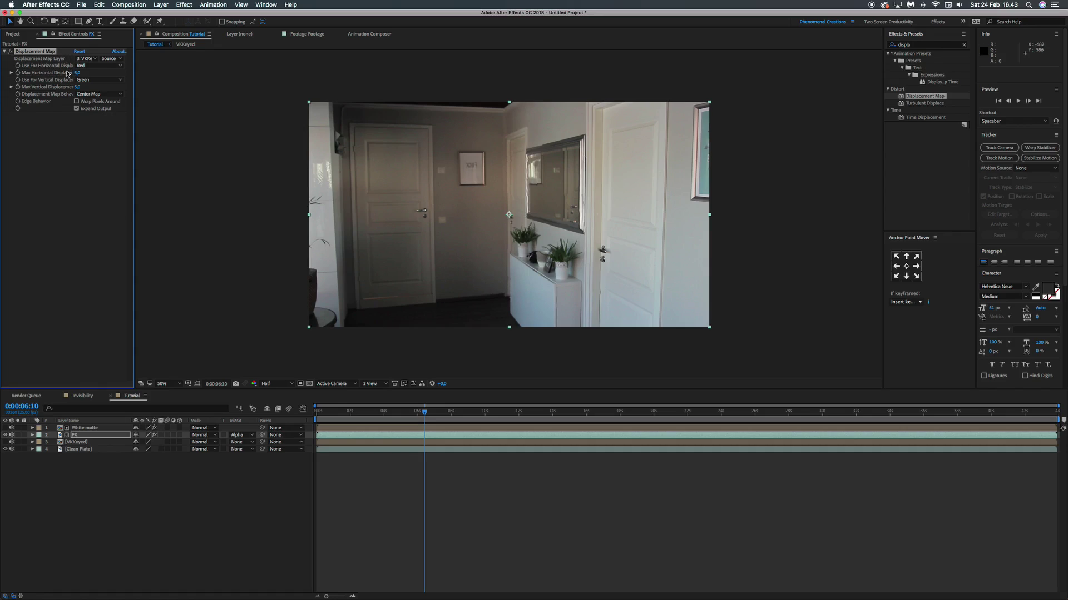
click(102, 68)
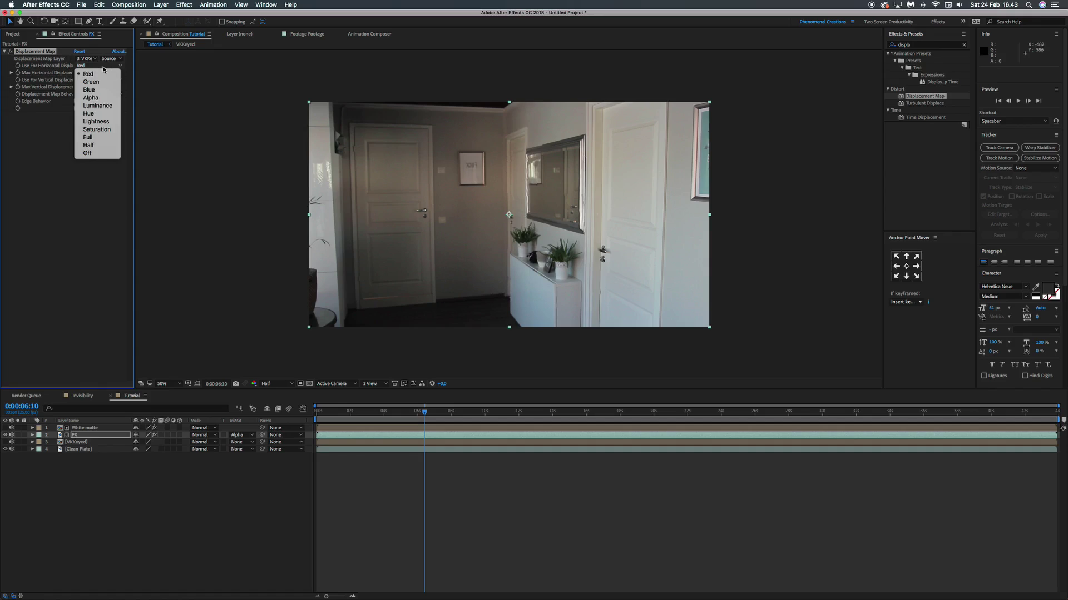
click(104, 107)
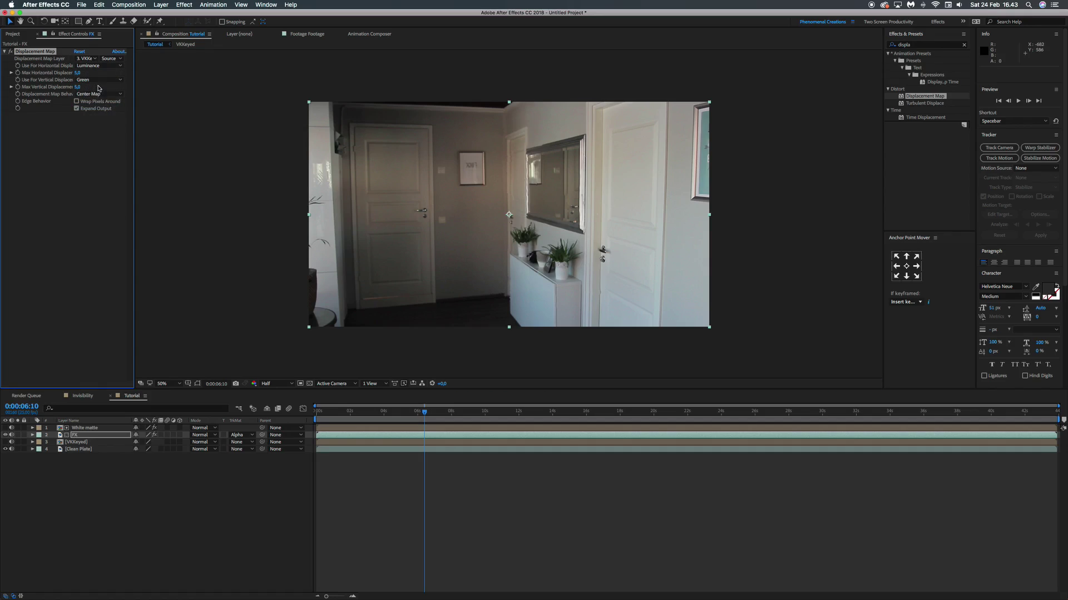
click(101, 82)
click(102, 120)
Set max displacement to 50 horizontal and 25 vertical, then preview the distortion.
click(77, 72)
text(50)
key(Tab)
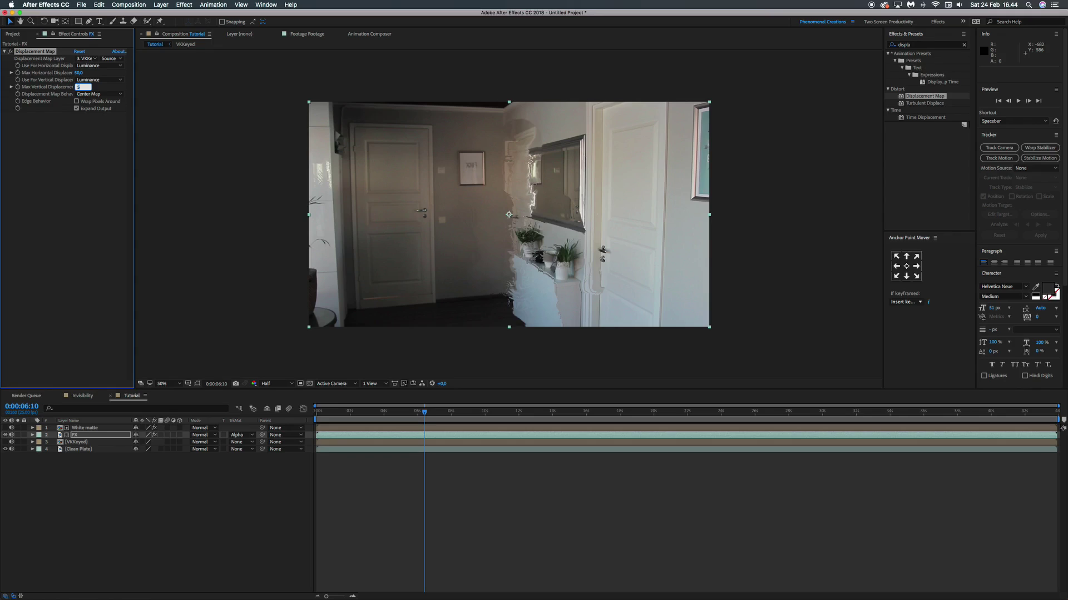
text(25)
key(Return)
key(space)
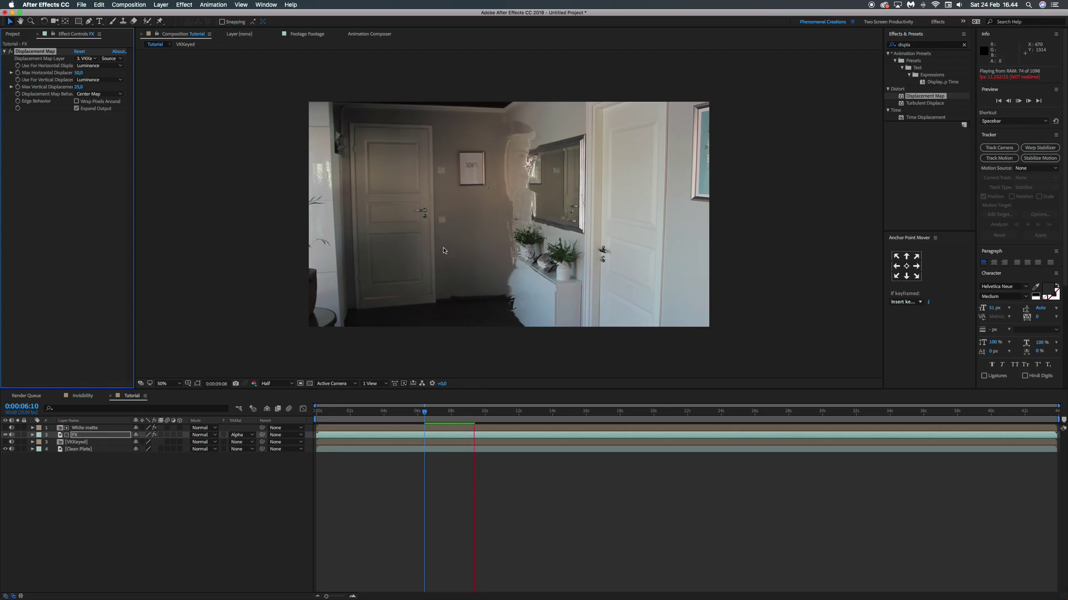
key(space)
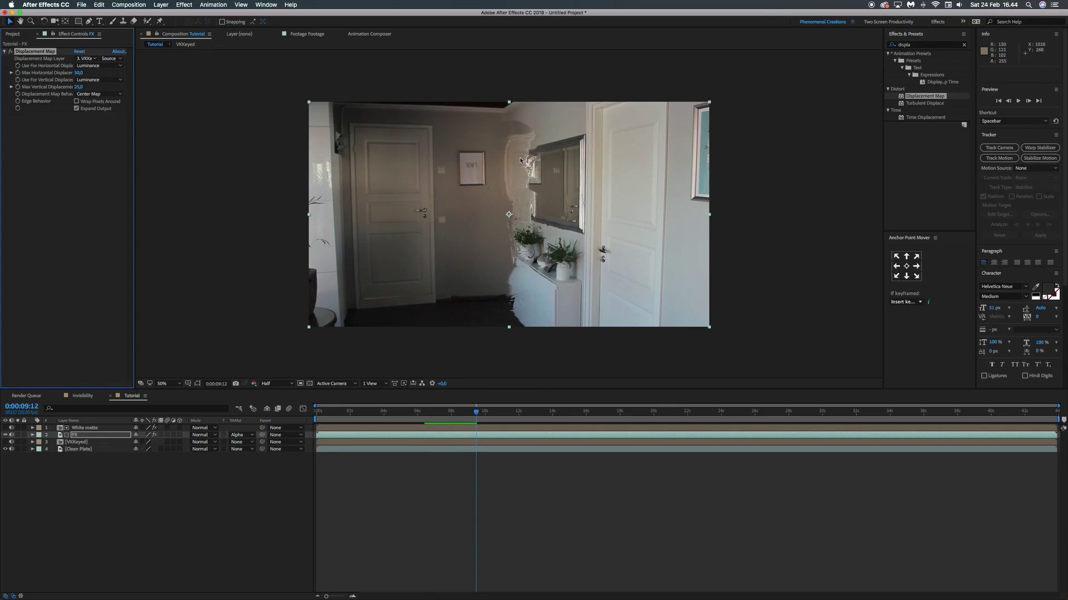
key(space)
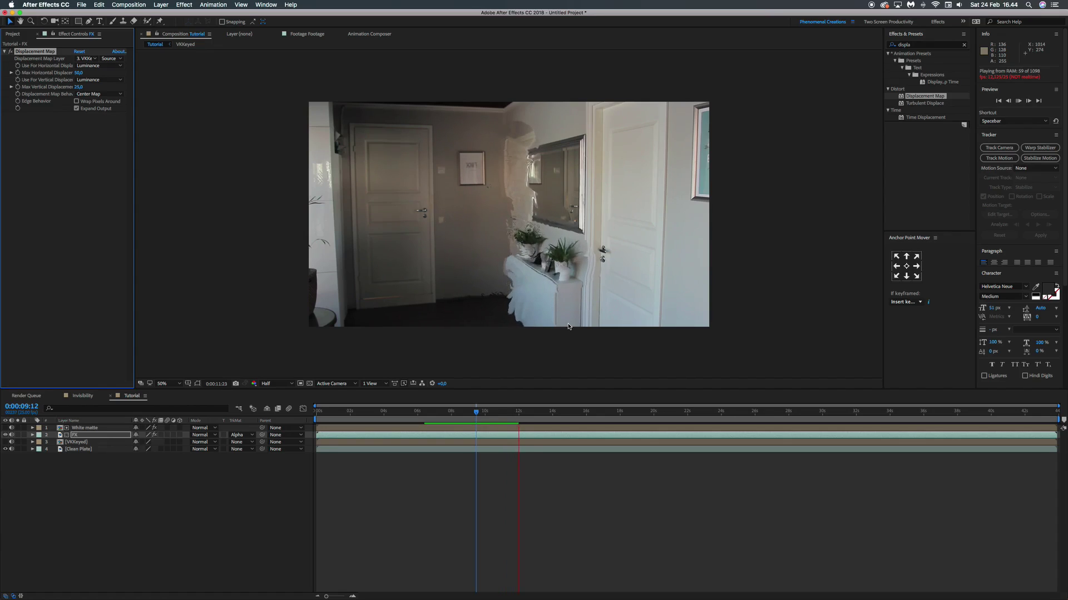
key(space)
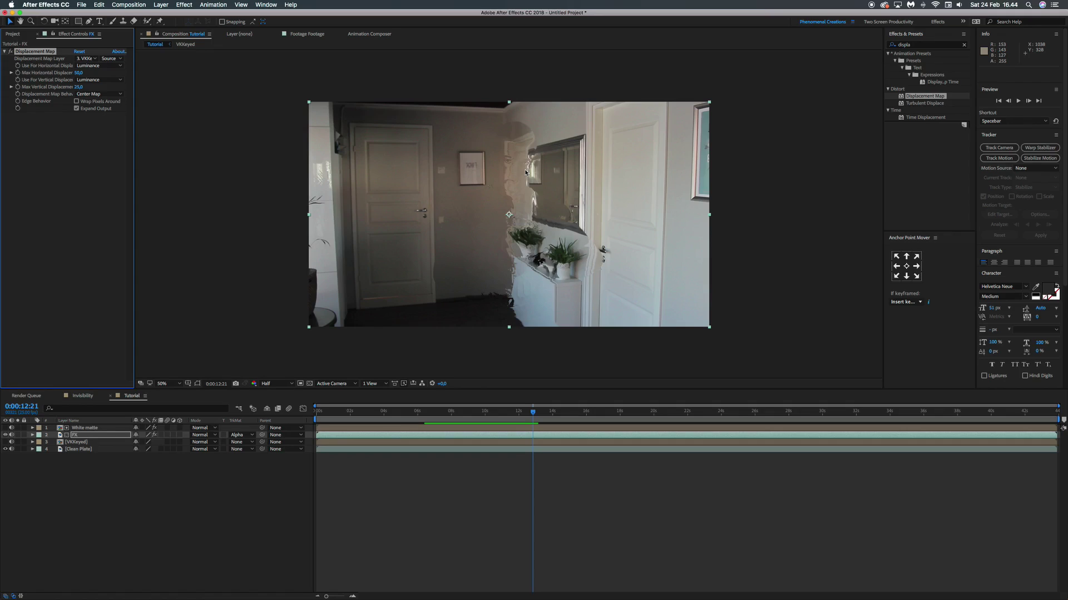
Change Max Horizontal Displacement to -60 and preview the warp from 10:18.
click(79, 73)
key(Return)
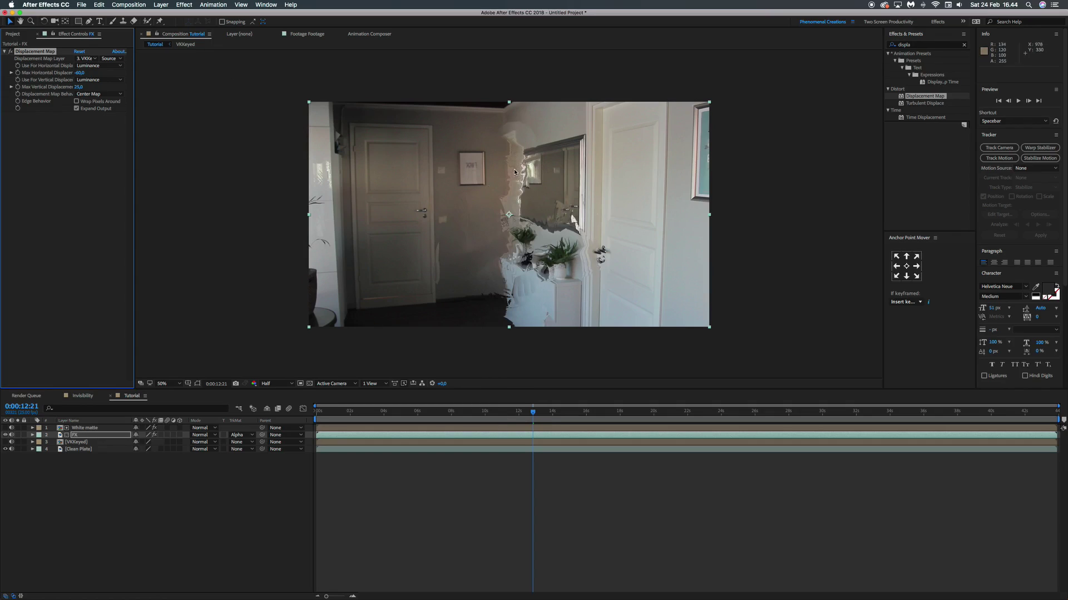
click(497, 412)
key(space)
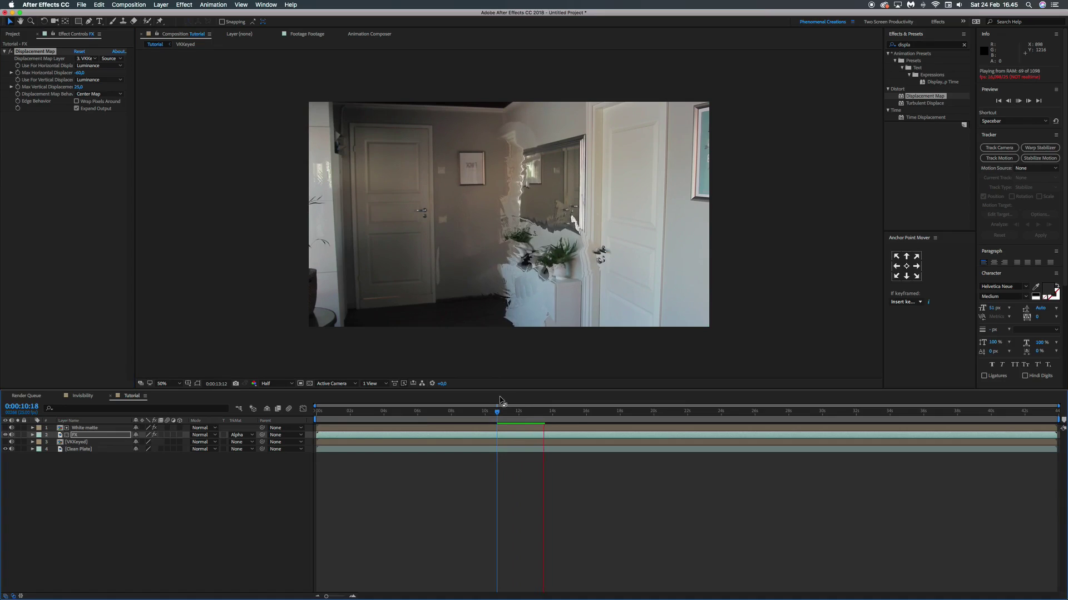
key(space)
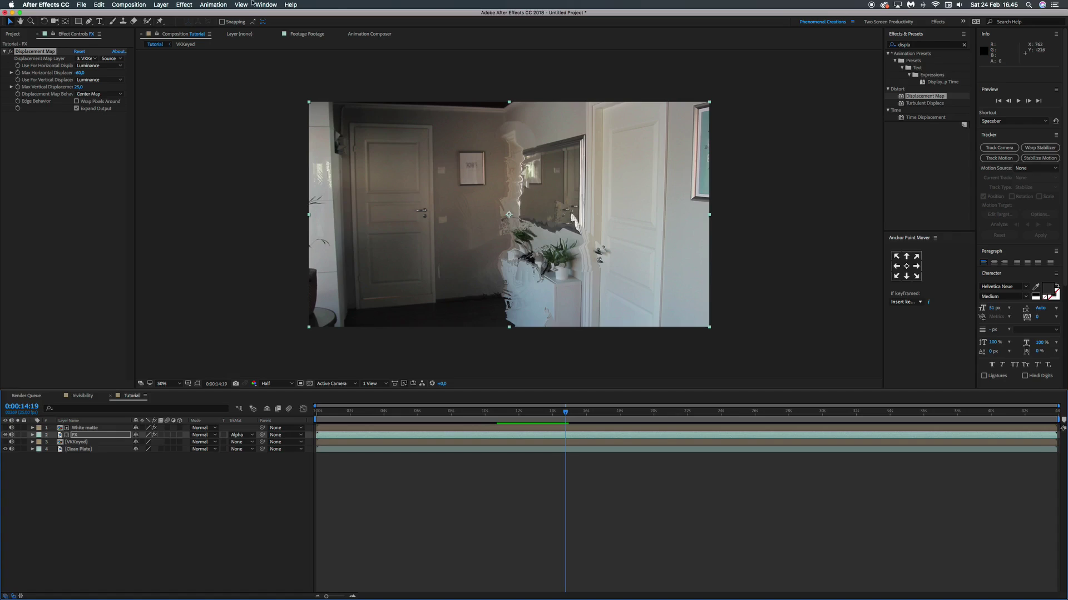
click(95, 167)
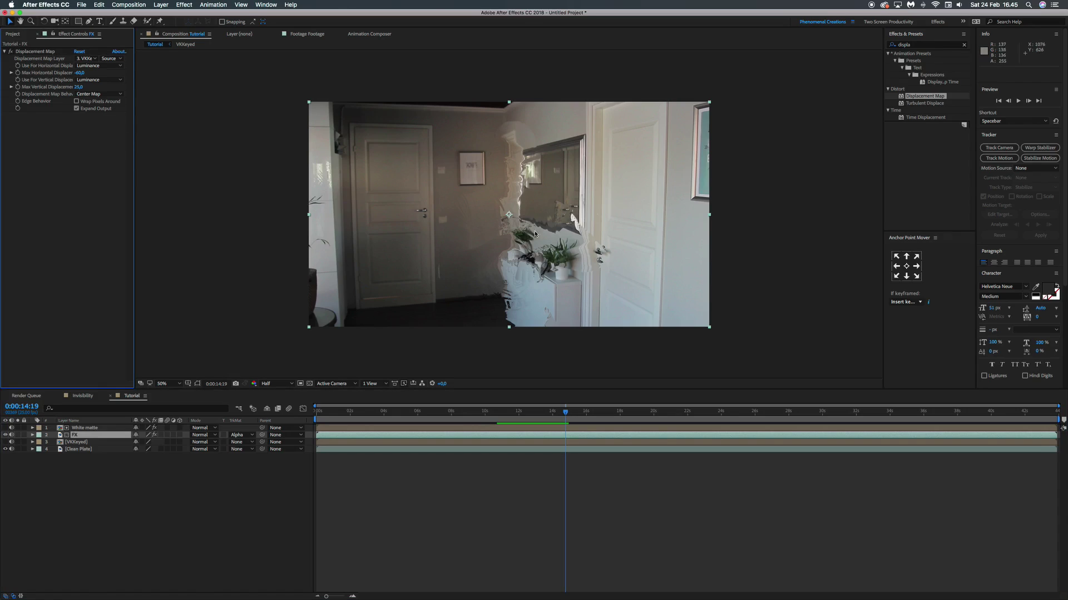
Find CC Glass in Effects & Presets and apply it to the FX layer.
click(918, 47)
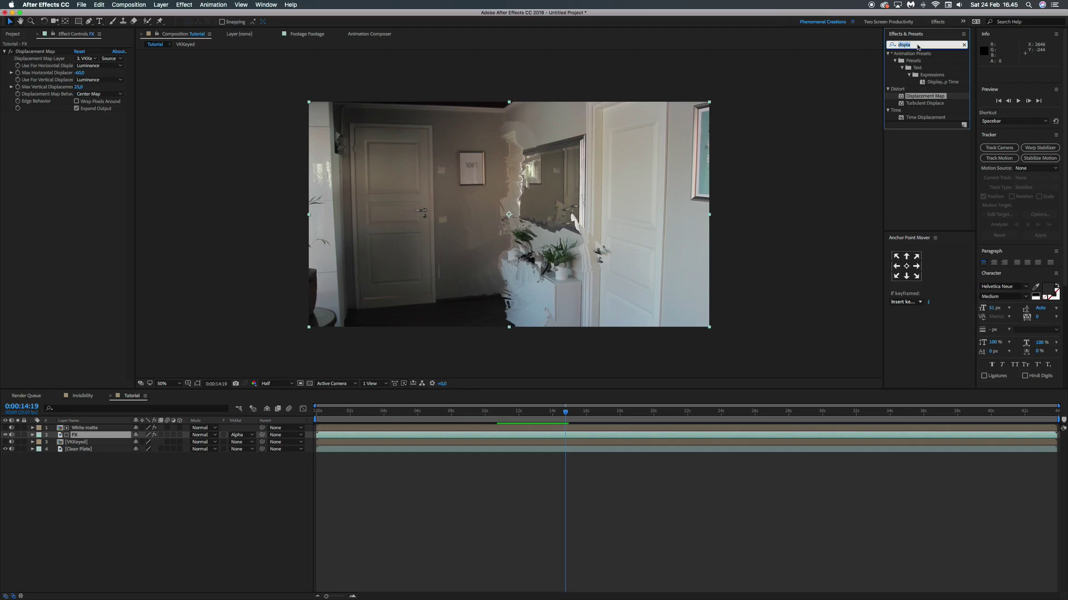
text(cc)
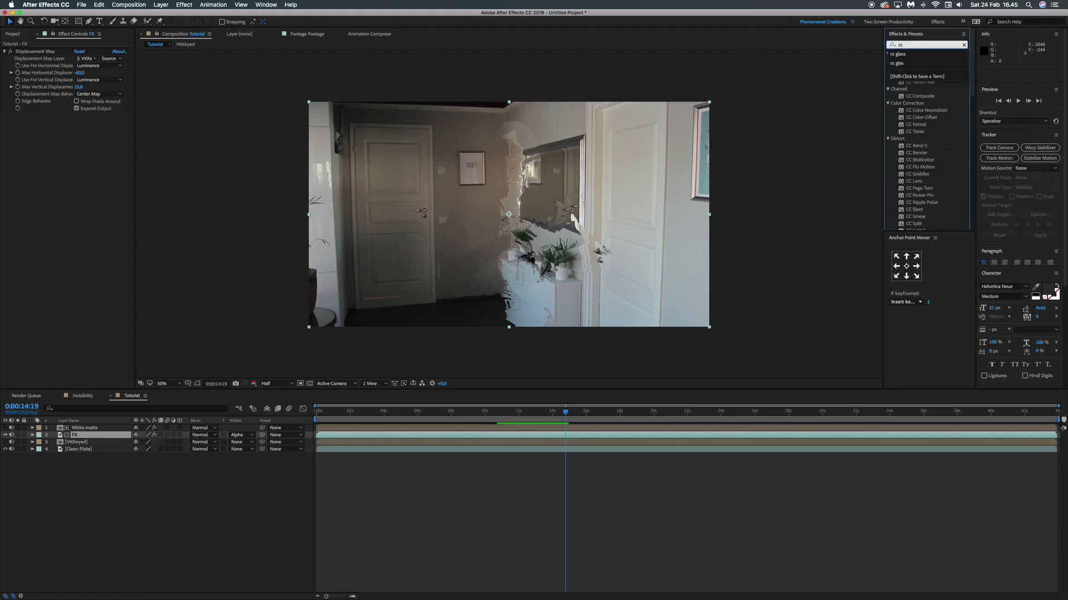
click(898, 54)
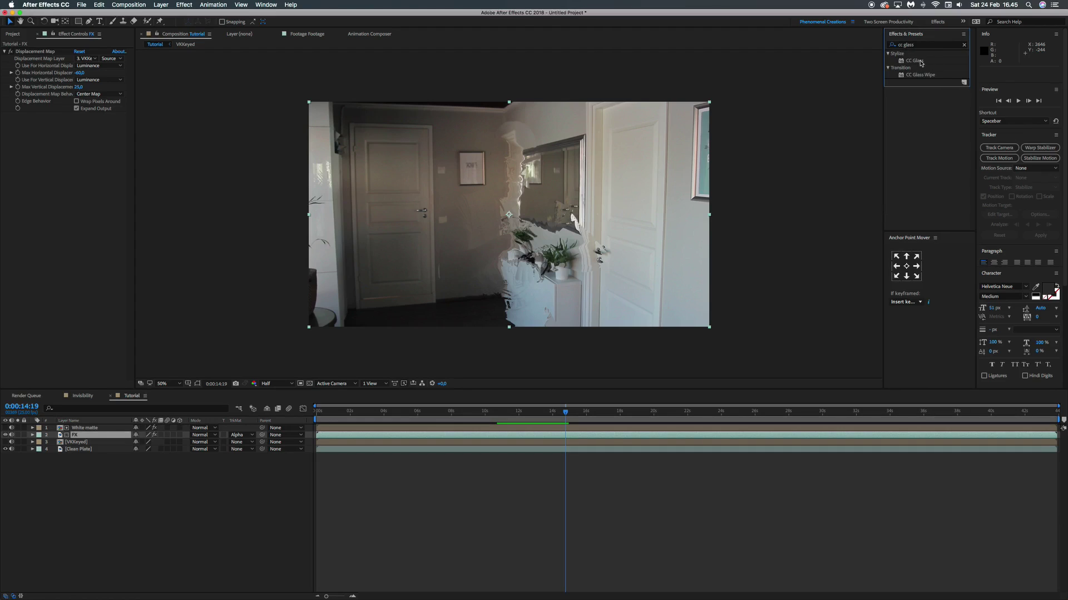
drag(915, 61, 95, 222)
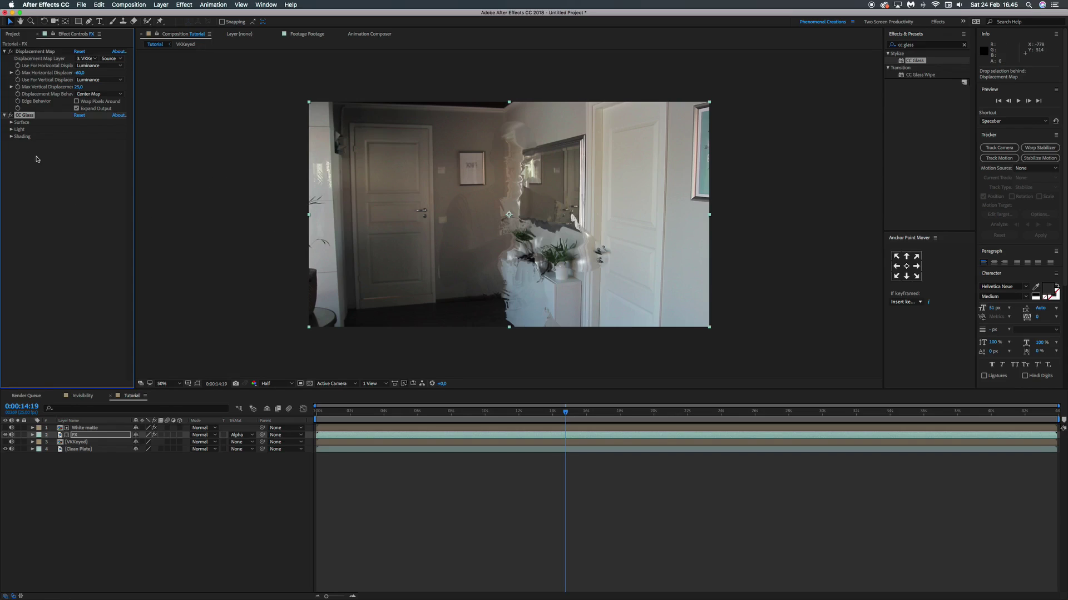
Set CC Glass softness to 23.8, displacement to 120 and light intensity to 113.
click(11, 123)
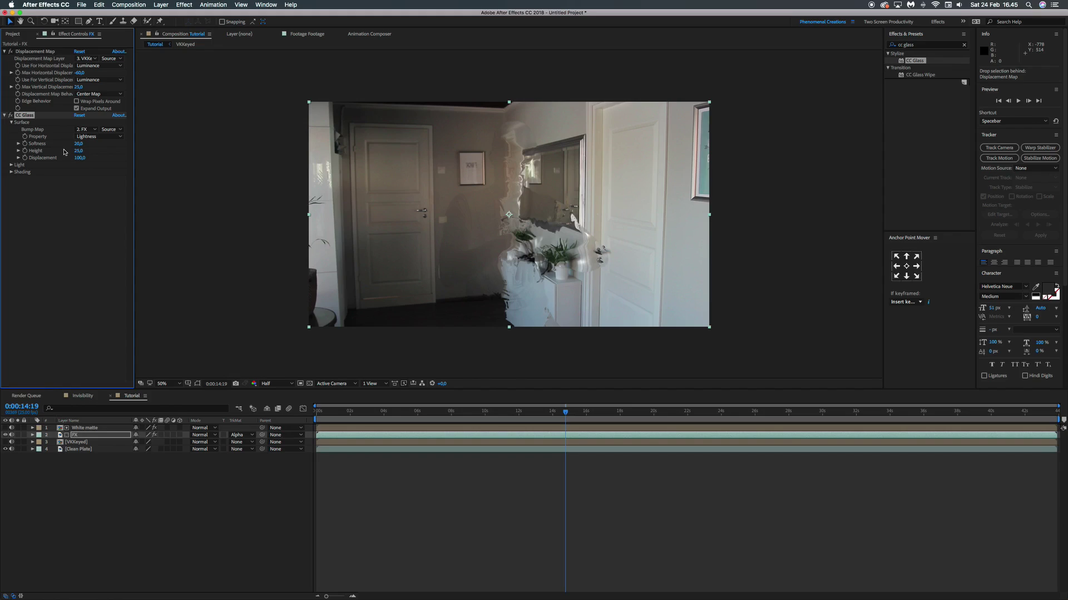
drag(82, 148, 91, 143)
drag(80, 158, 90, 158)
click(11, 165)
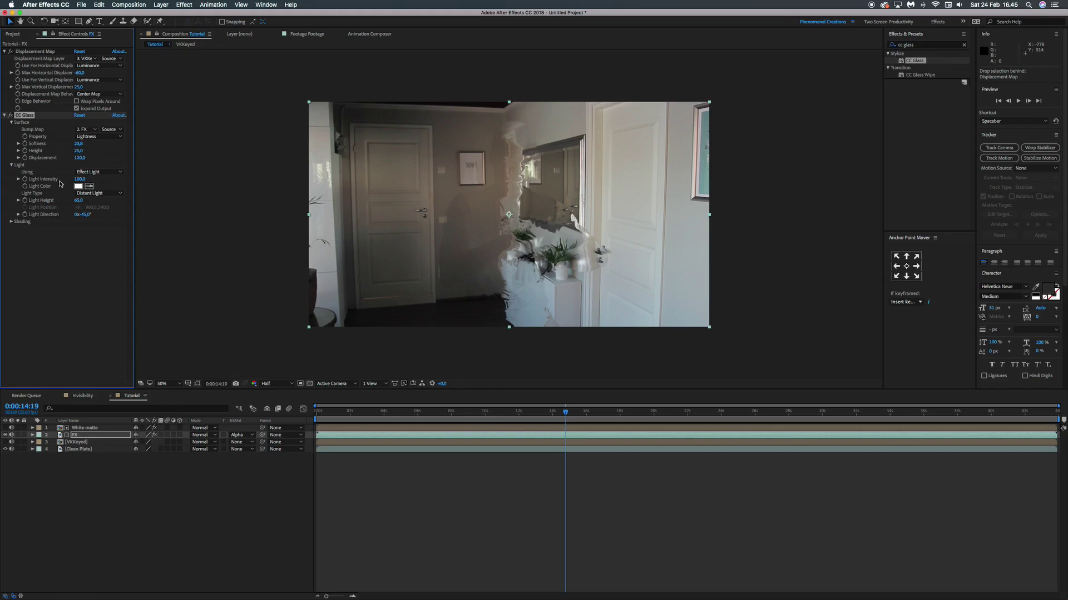
click(78, 179)
drag(79, 181, 82, 180)
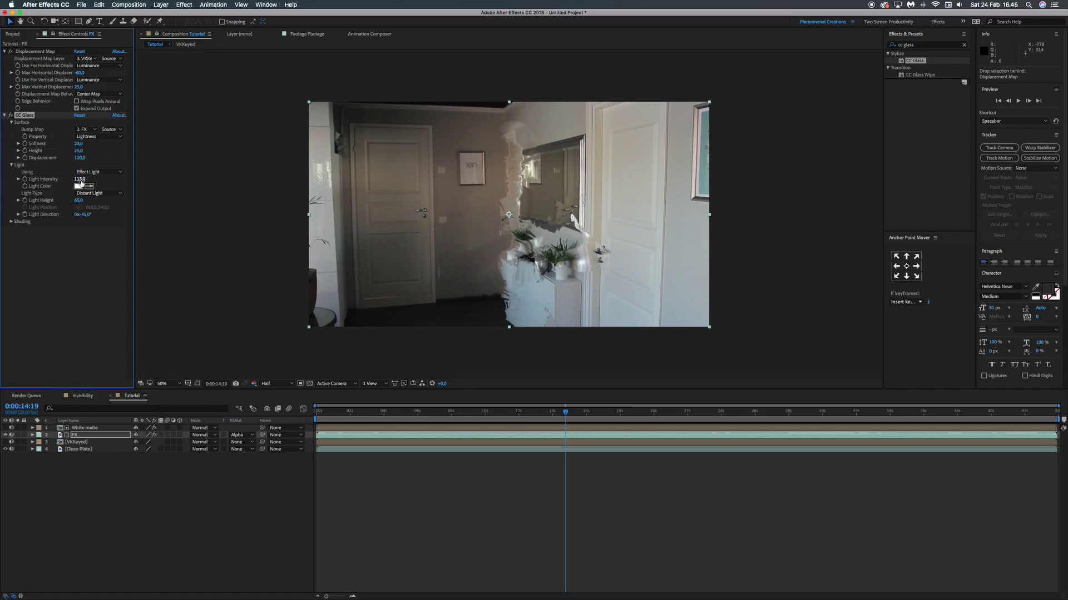
Raise CC Glass light height to 70, tweak bump height, and lower specular to about 49.
click(11, 222)
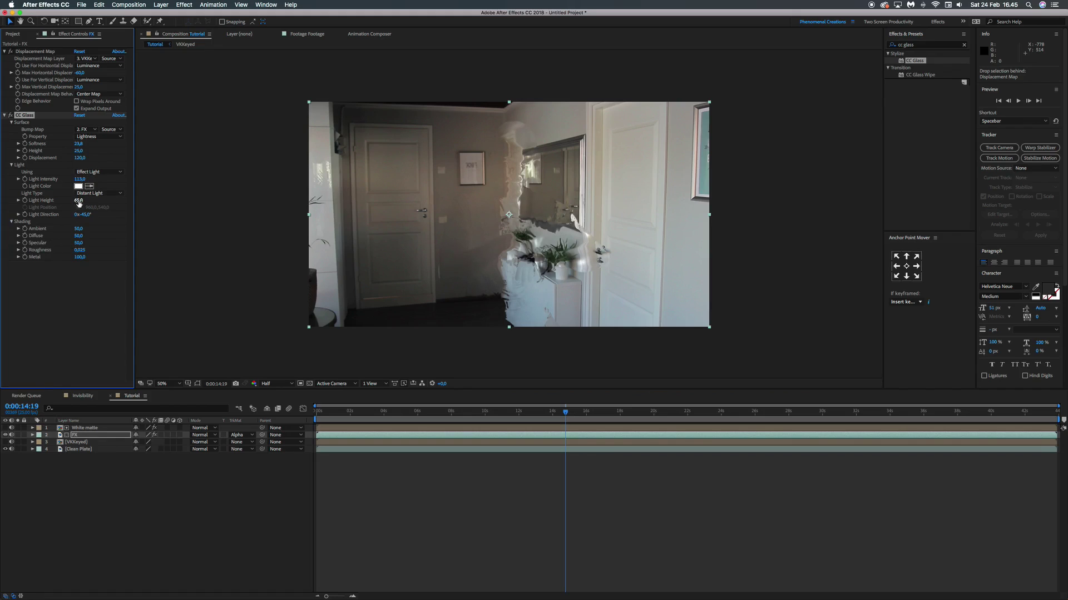
mouse_move(79, 203)
mouse_down()
mouse_move(109, 217)
mouse_move(86, 219)
mouse_up()
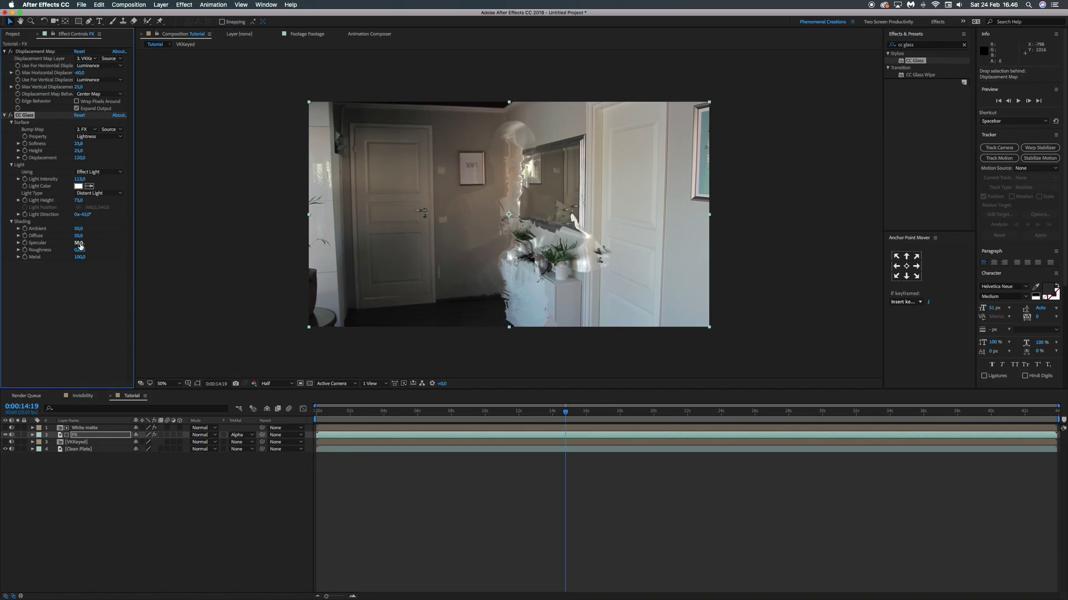
drag(80, 243, 80, 261)
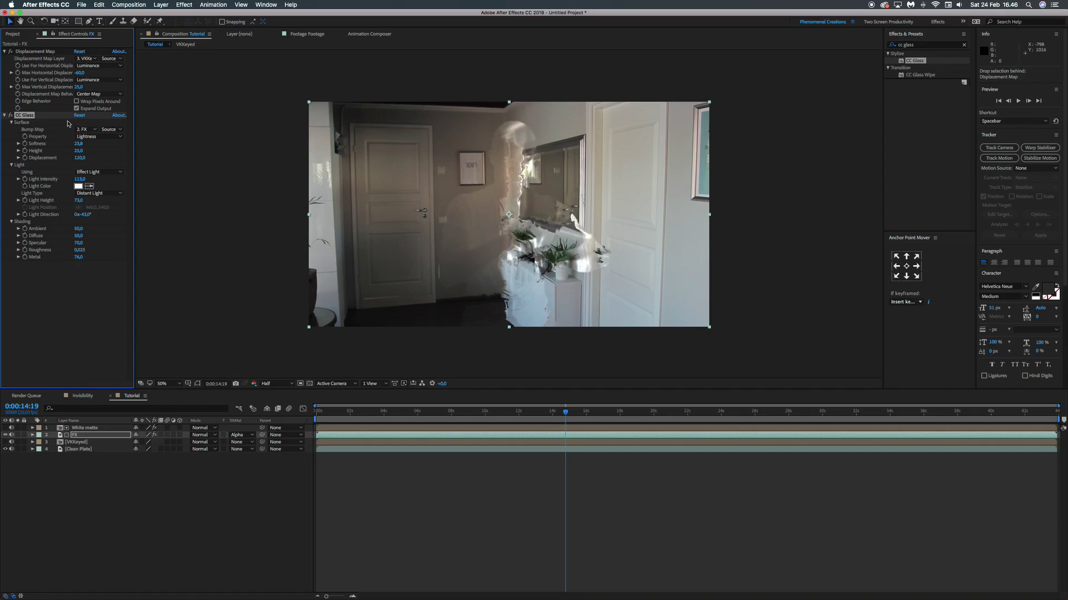
drag(80, 149, 91, 151)
drag(76, 243, 71, 247)
Compare CC Glass on and off, preview playback, then collapse both effects.
click(10, 115)
click(10, 115)
click(9, 115)
click(9, 116)
key(space)
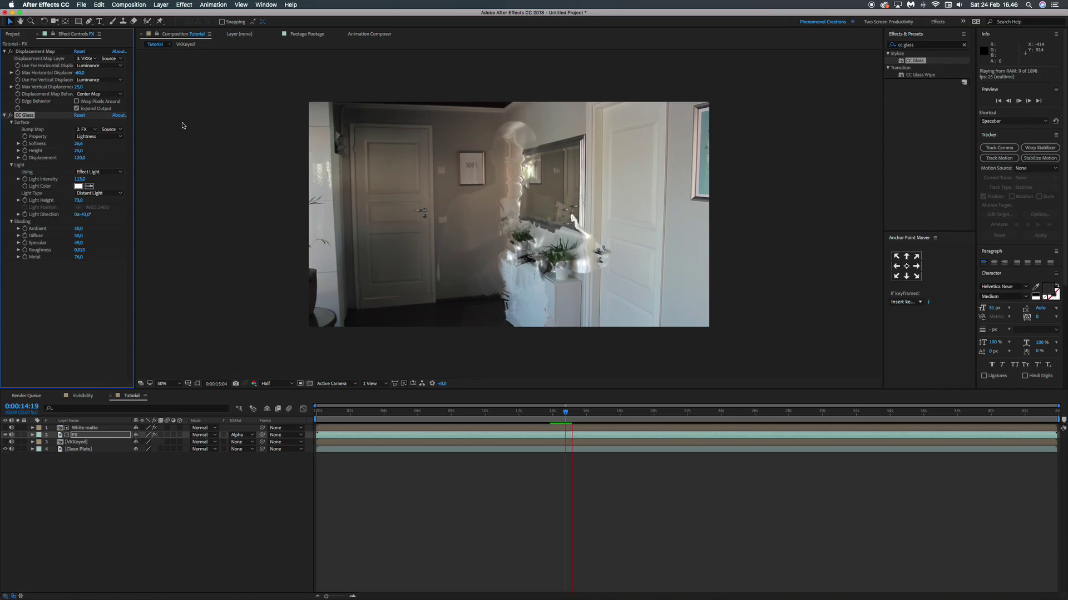
key(space)
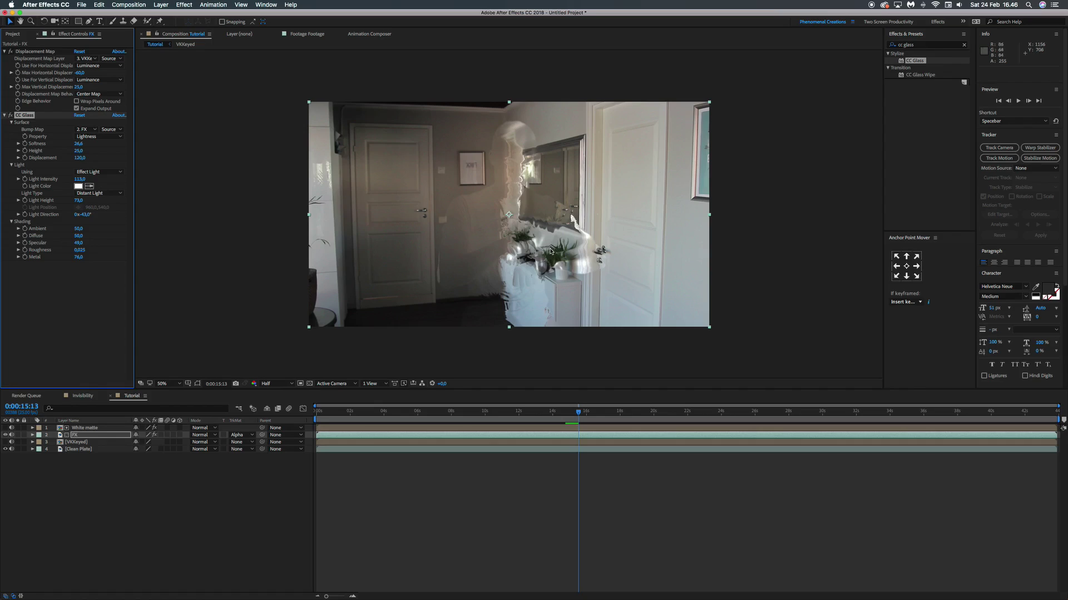
click(4, 51)
click(4, 58)
click(19, 132)
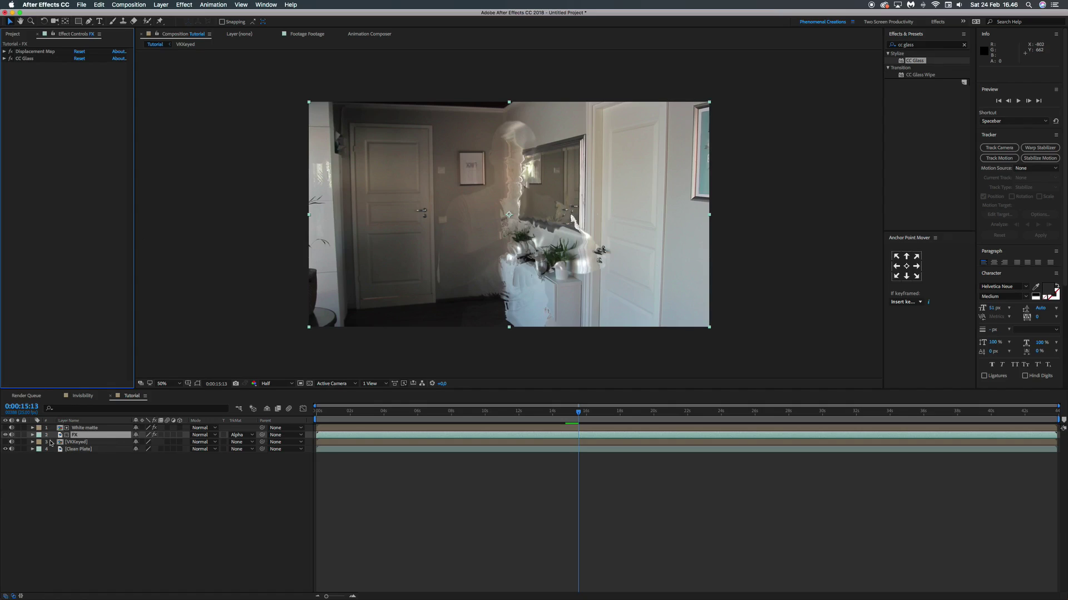
Duplicate VKKeyed and pre-compose White matte, FX and the copy into 'Invisi VK'.
click(91, 443)
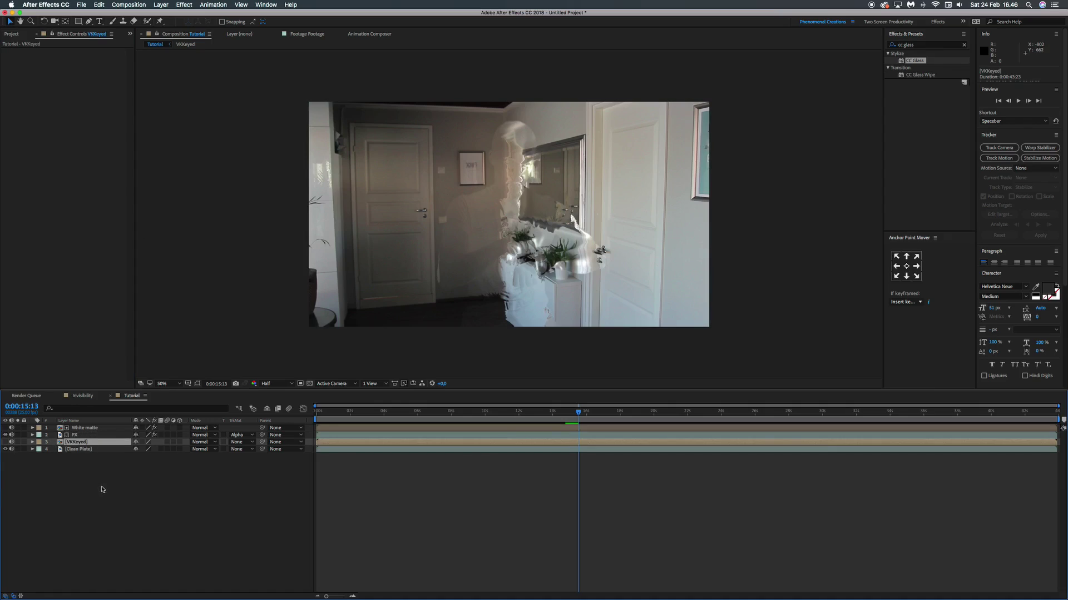
key(super+d)
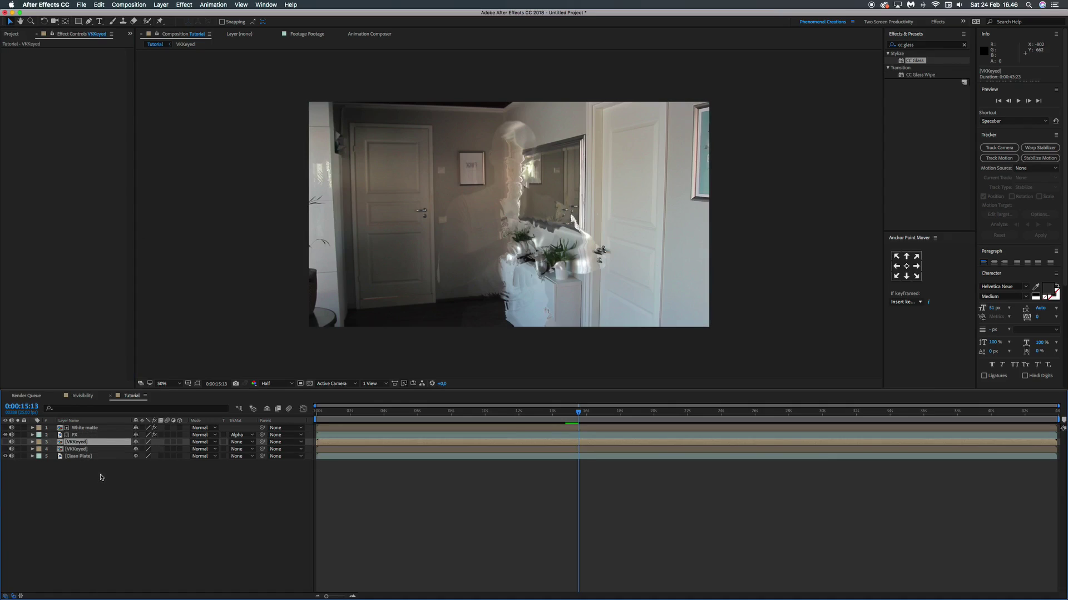
shift+click(93, 430)
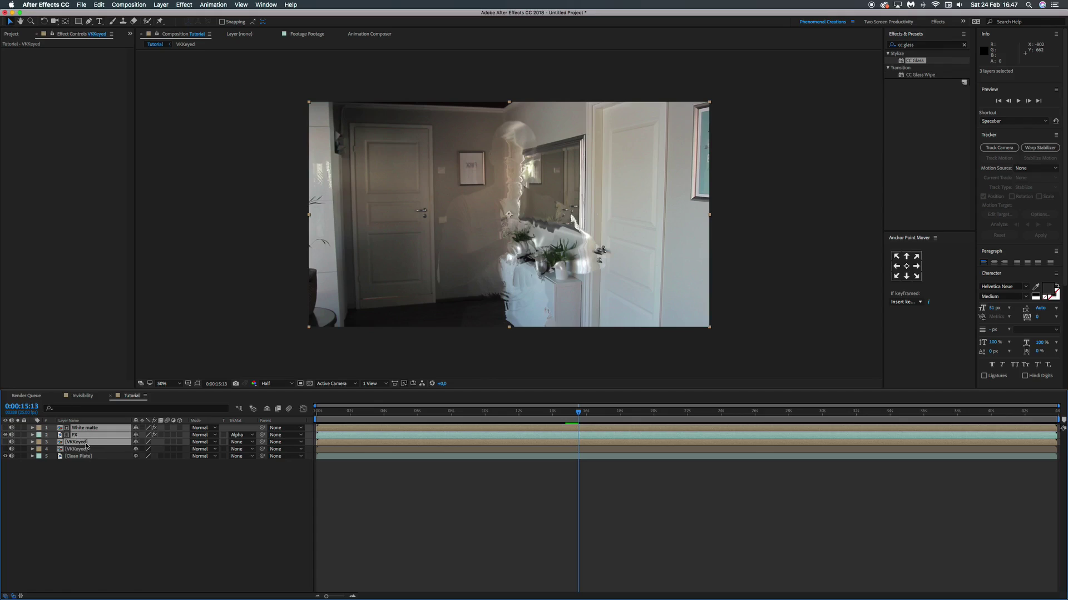
key(super+shift+c)
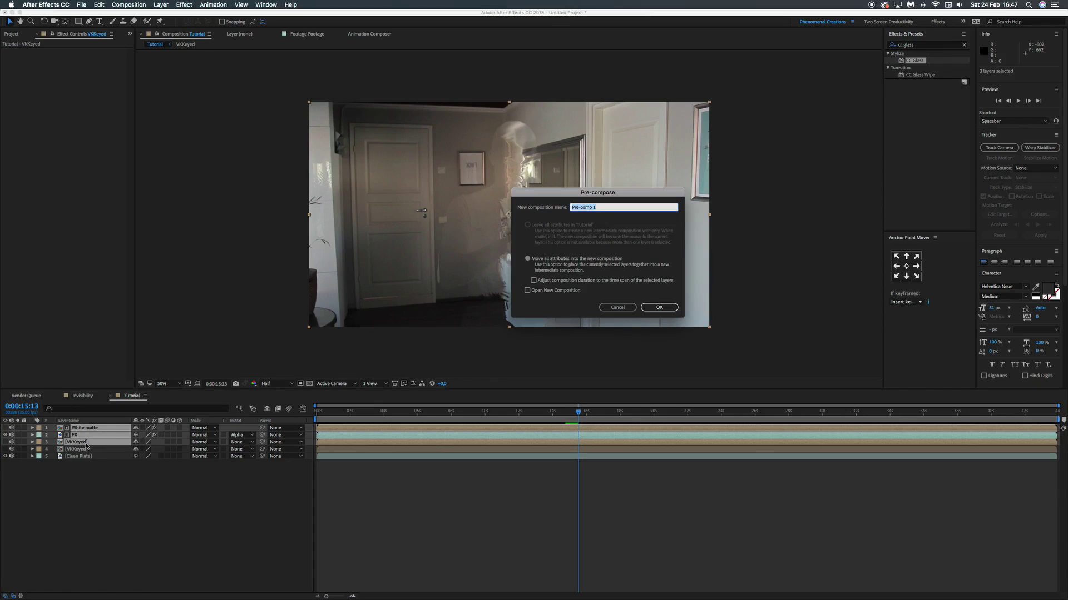
key(BackSpace)
text(Invisi VK)
key(Return)
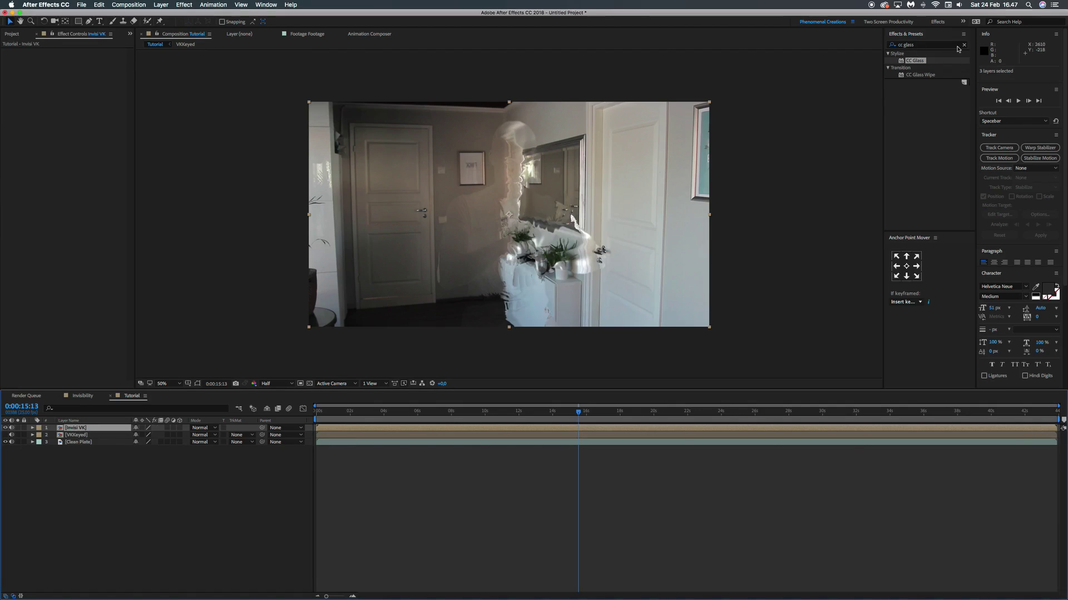
Apply Magic Bullet Looks to the Invisi VK layer and open its editor.
click(923, 45)
text(Look)
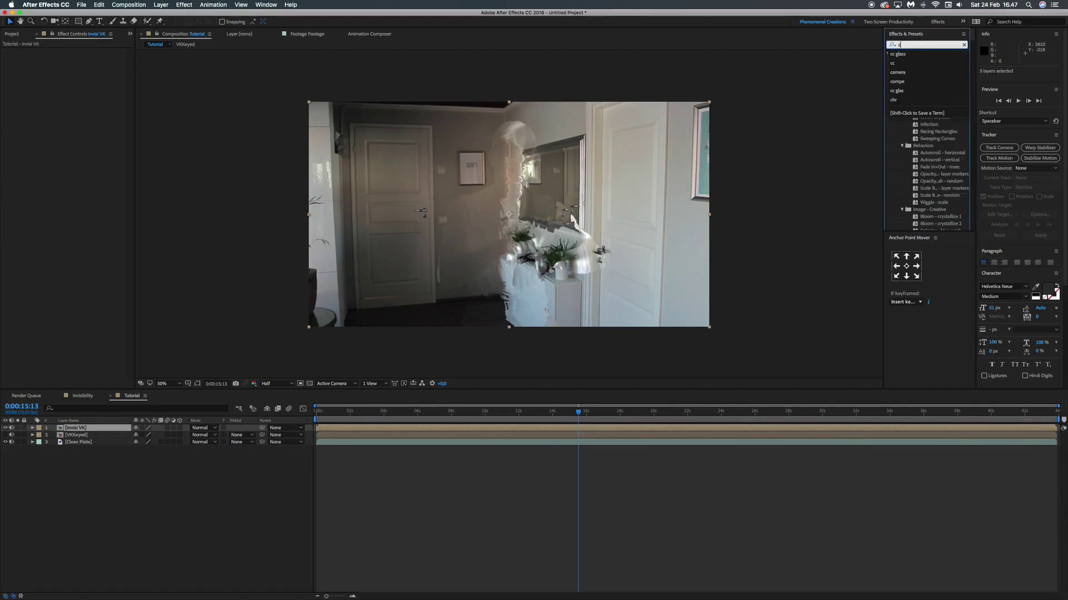
text(s)
drag(929, 61, 79, 428)
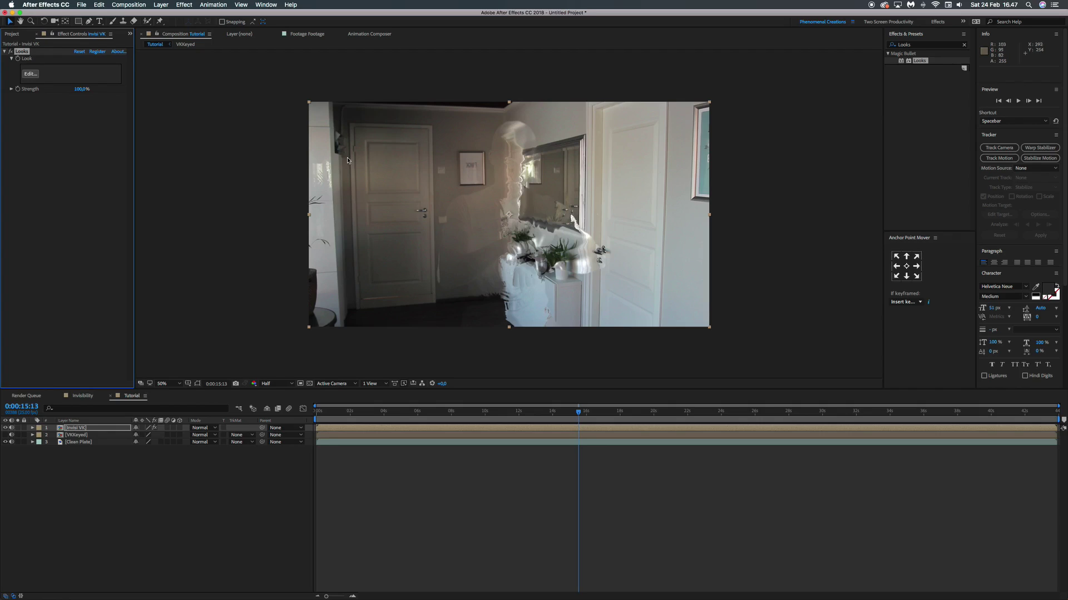
click(38, 76)
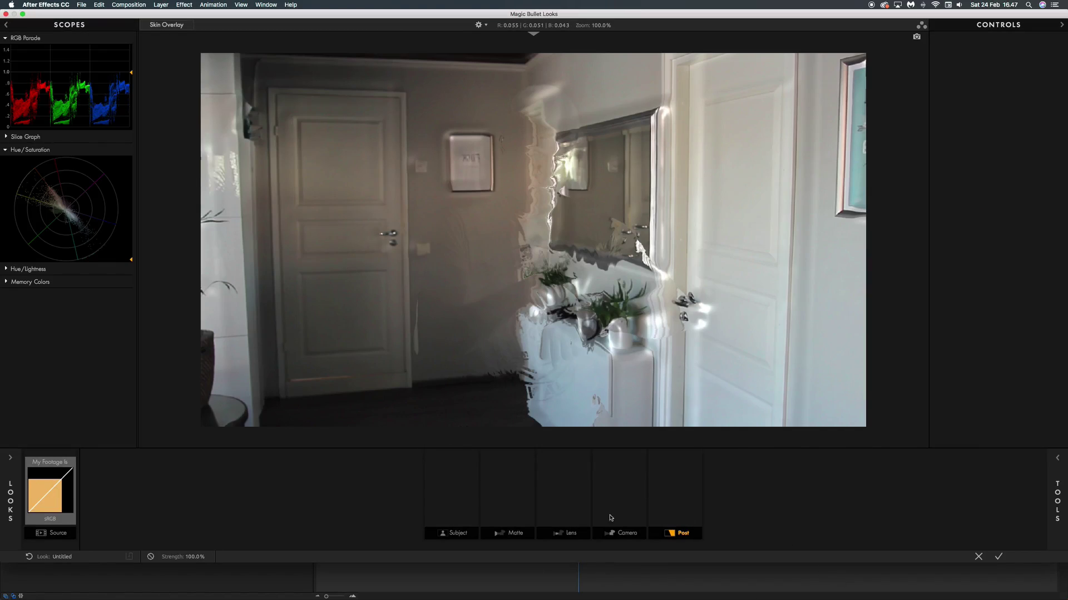
Add Chromatic Aberration with Red/Cyan +2.910 and Blue/Yellow -2.780, then apply the look.
click(572, 499)
click(1056, 460)
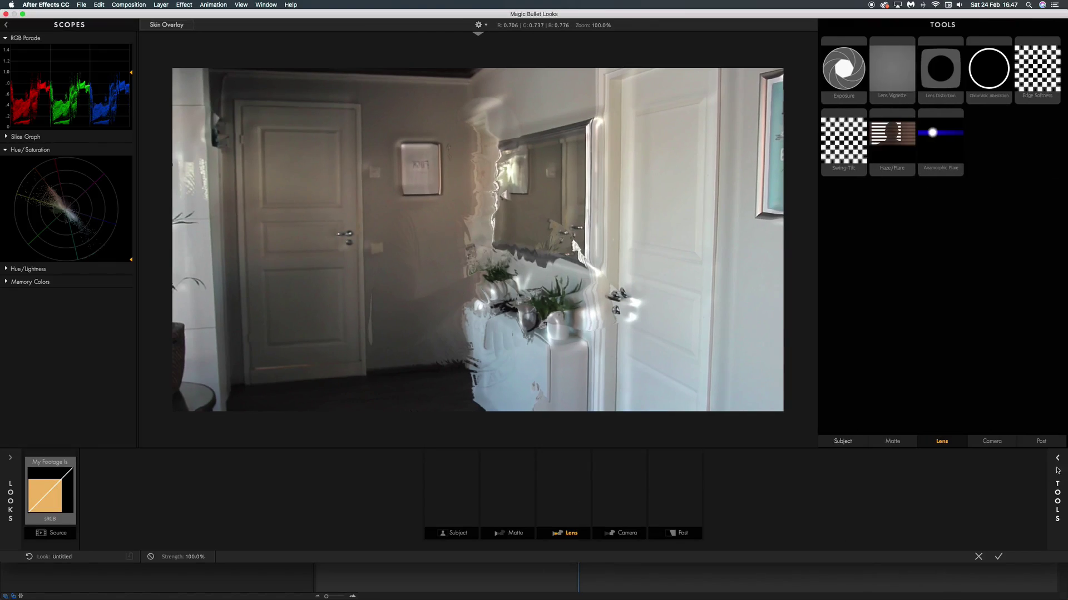
double_click(988, 82)
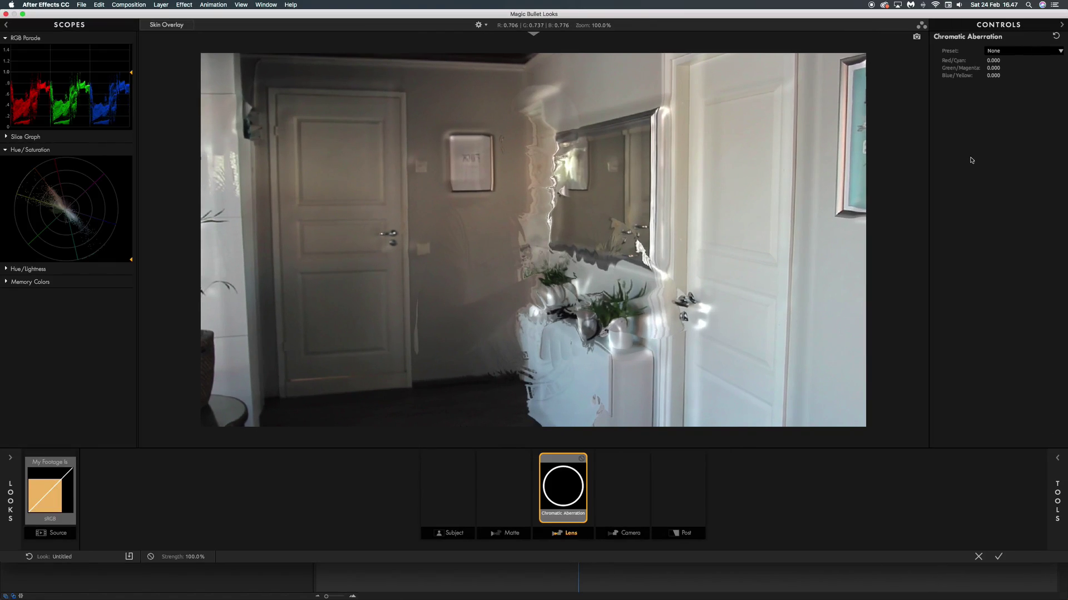
mouse_move(993, 60)
mouse_down()
mouse_move(1017, 60)
mouse_move(964, 76)
mouse_move(1015, 68)
mouse_move(998, 60)
mouse_move(993, 82)
mouse_move(991, 68)
mouse_move(976, 68)
mouse_up()
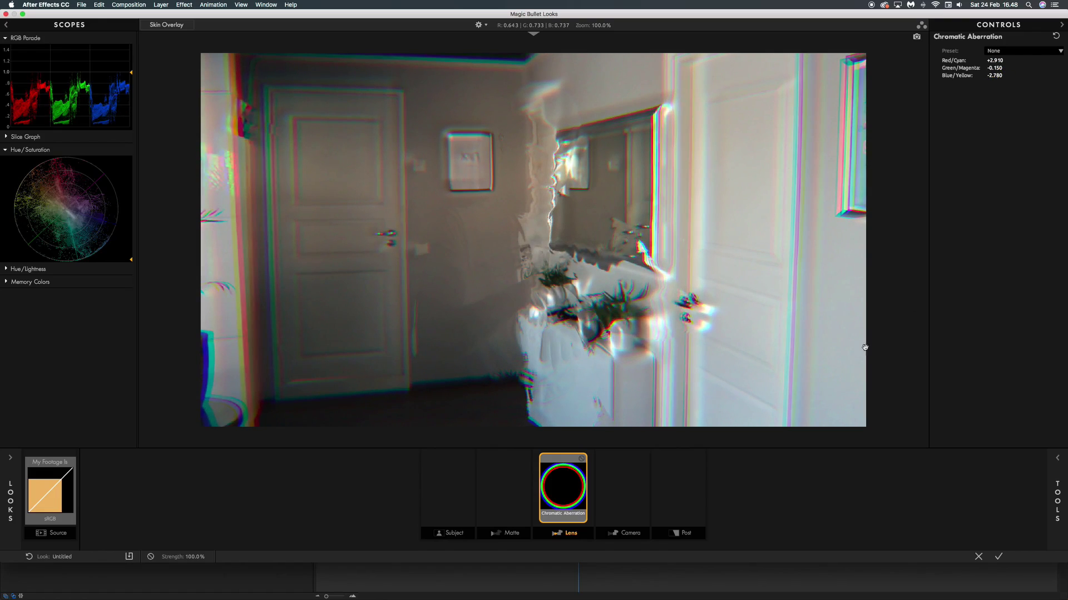
click(998, 556)
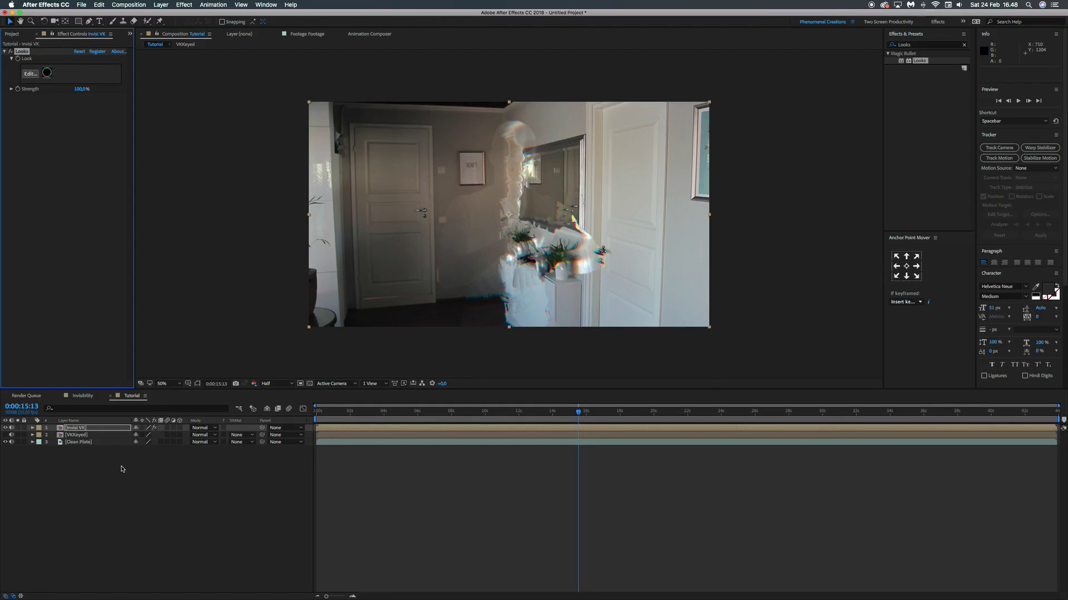
click(96, 430)
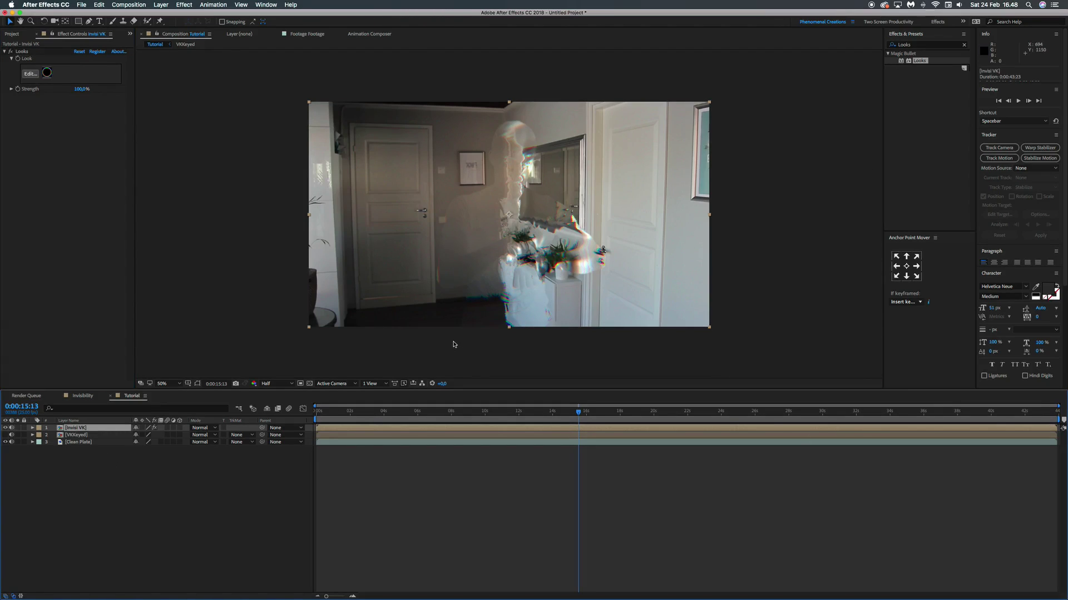
click(5, 442)
click(5, 442)
key(space)
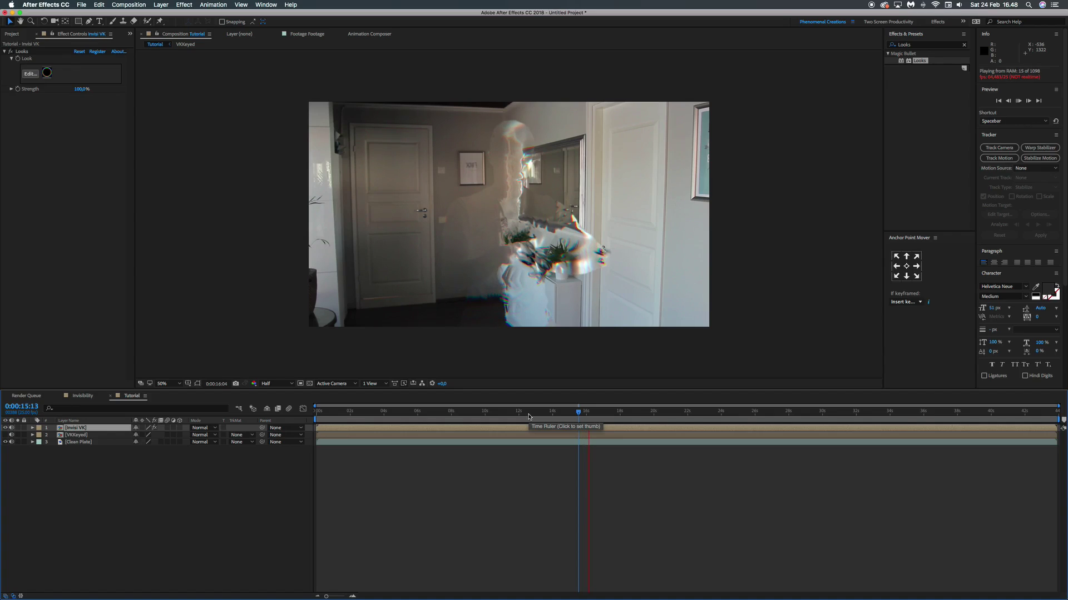
key(space)
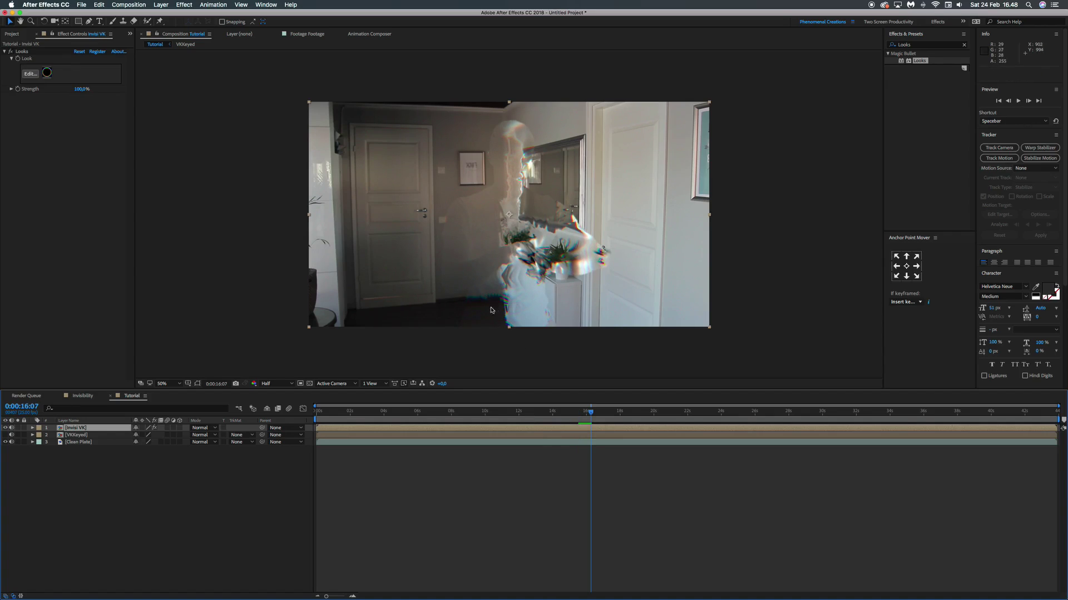
click(11, 55)
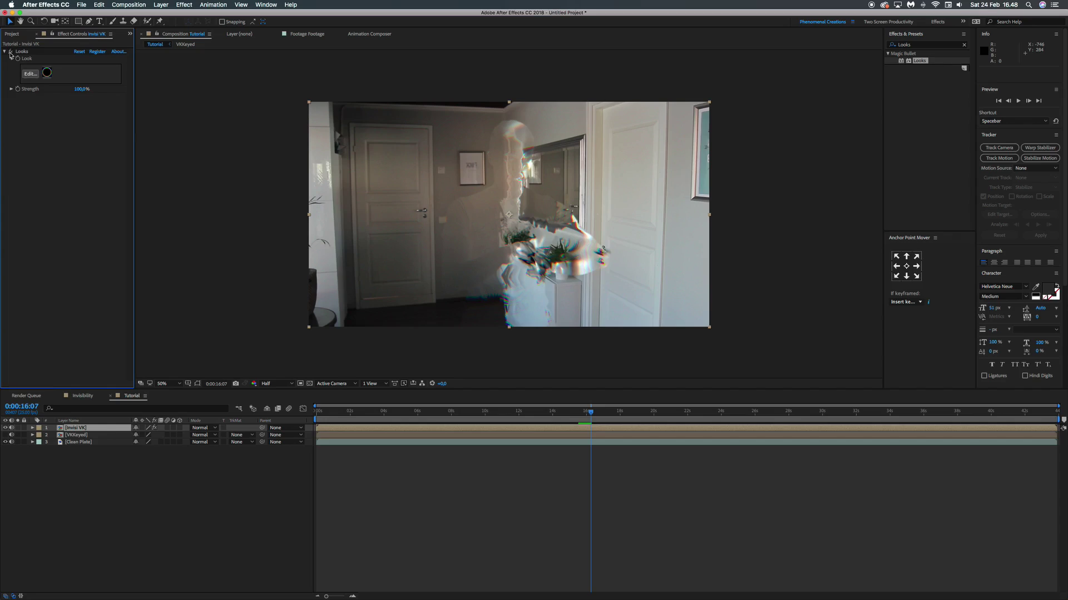
key(space)
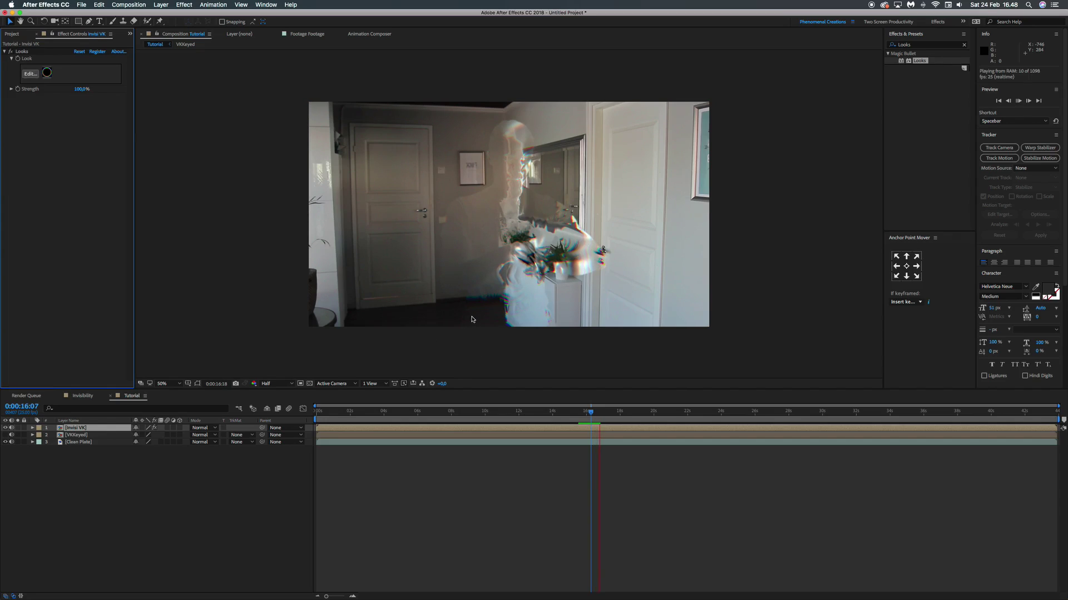